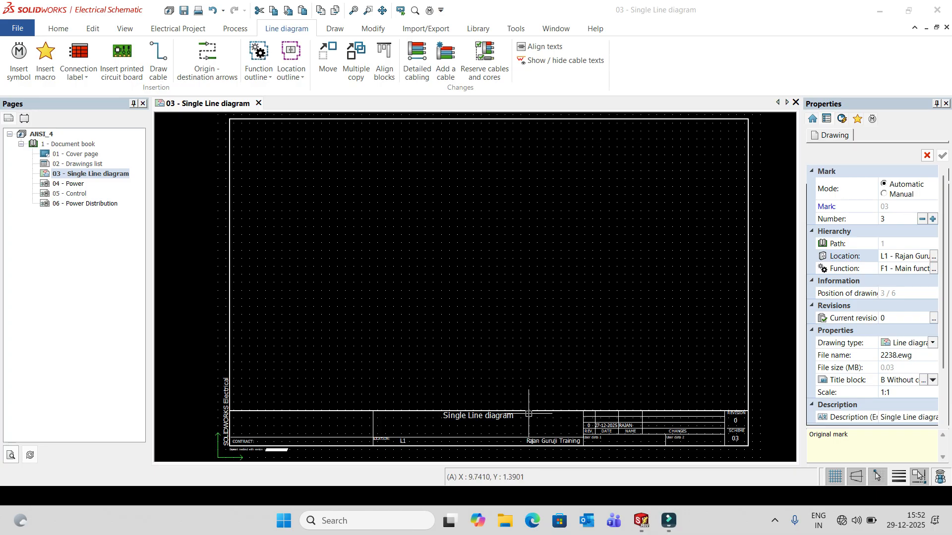
# Insert the NO push button symbol from the Buttons, switches class near the sheet's upper-right corner at X 12.75, Y 10.
pyautogui.moveTo(536, 259)
pyautogui.mouseDown(button='middle')
pyautogui.moveTo(515, 259)
pyautogui.moveTo(526, 262)
pyautogui.mouseUp(button='middle')
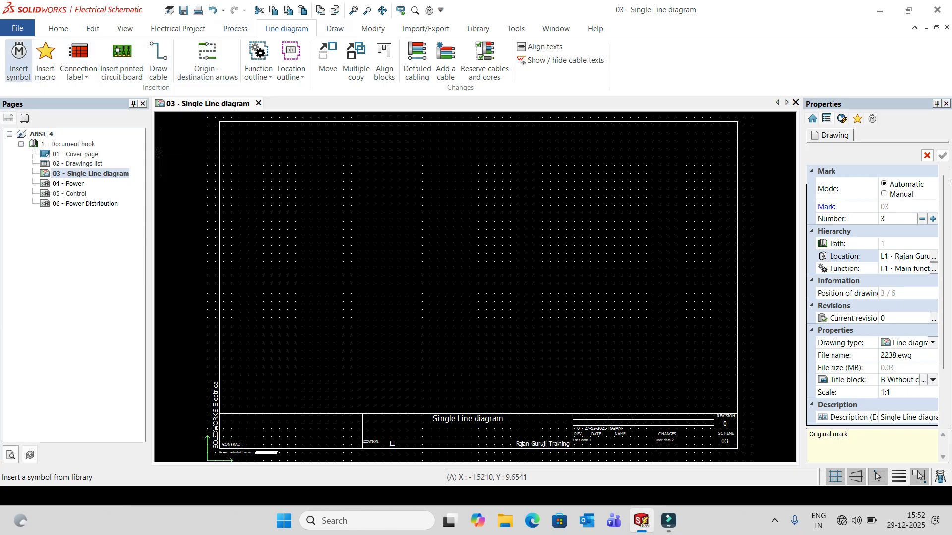
pyautogui.click(19, 60)
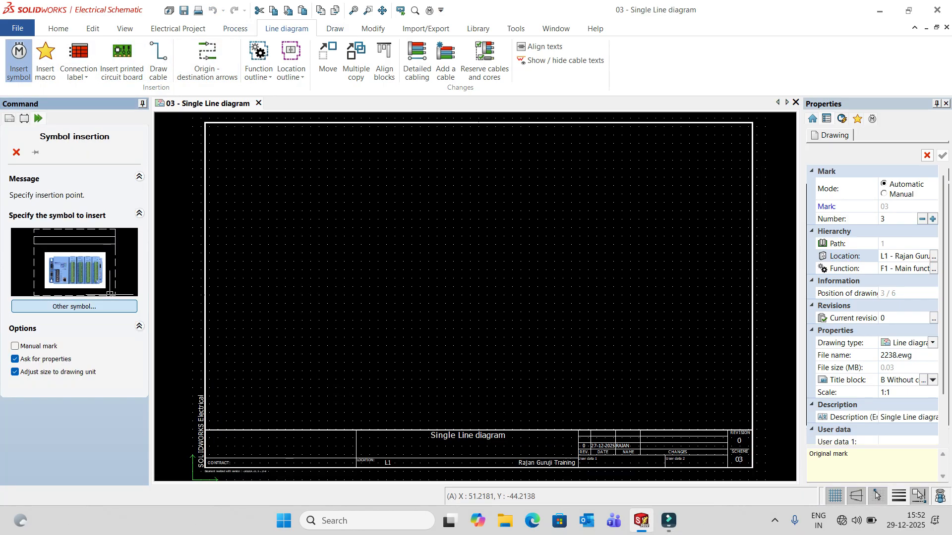
pyautogui.click(110, 302)
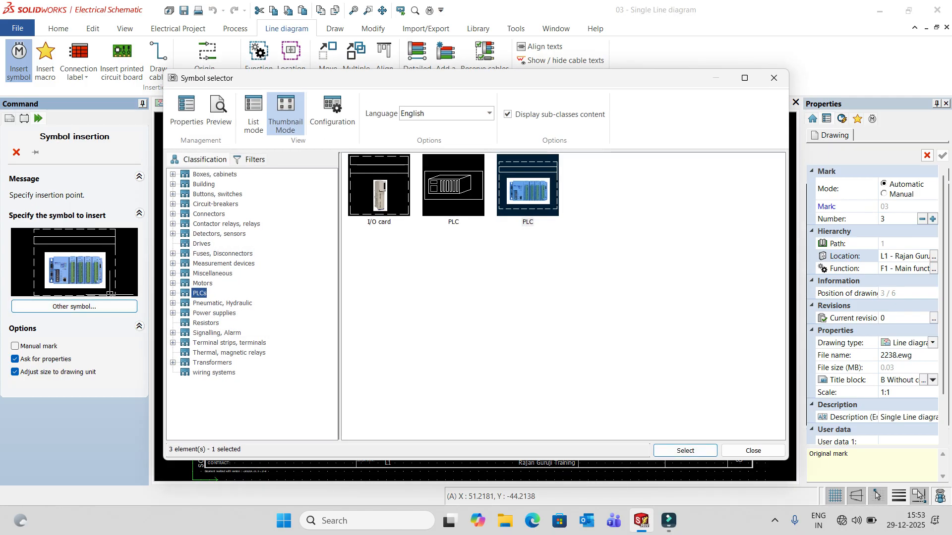
pyautogui.click(217, 195)
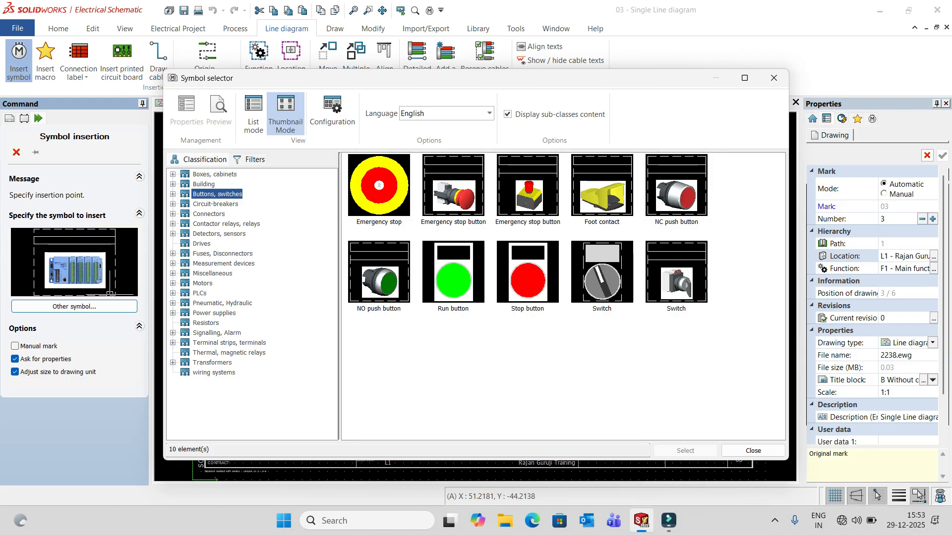
pyautogui.click(379, 277)
pyautogui.click(686, 450)
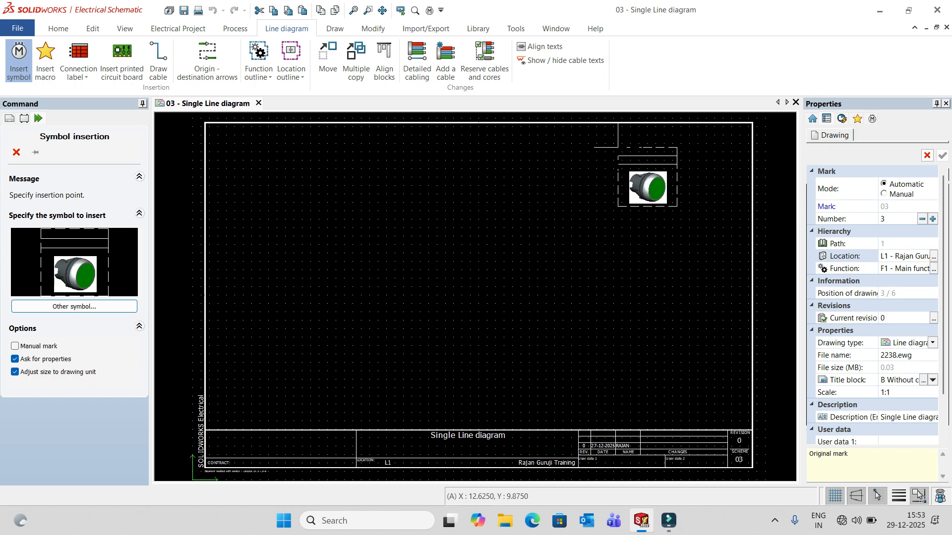
pyautogui.click(622, 143)
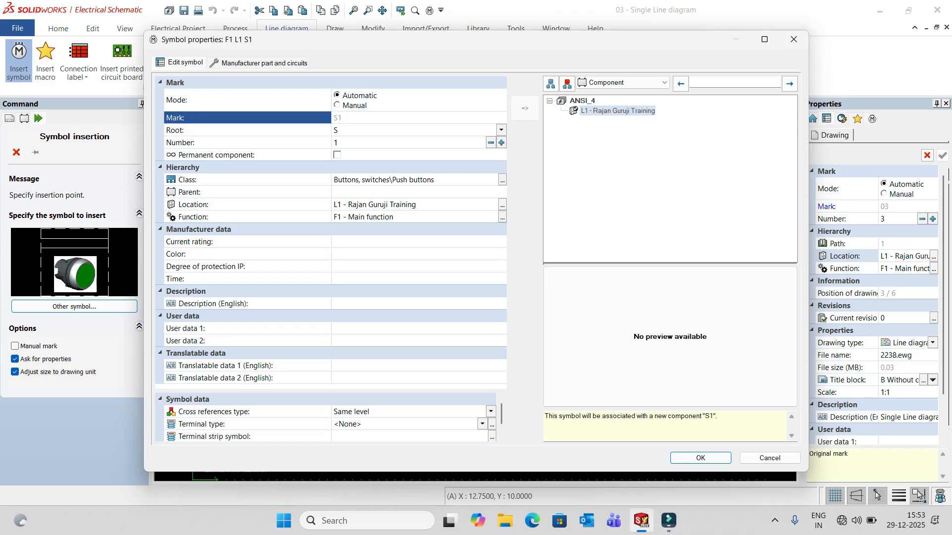
# Set the push button symbol's English description to "Push Button" and accept its properties.
pyautogui.click(377, 304)
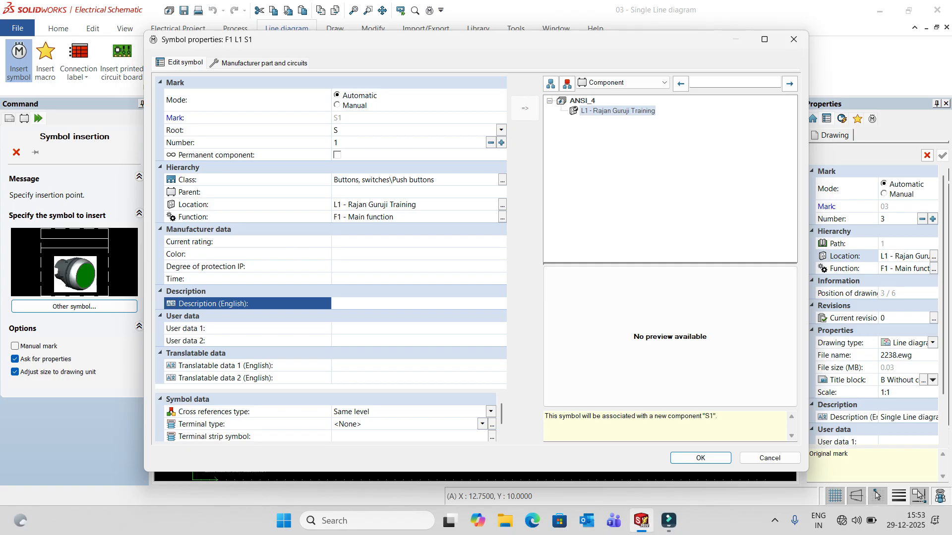
pyautogui.write('Push Button')
pyautogui.click(701, 458)
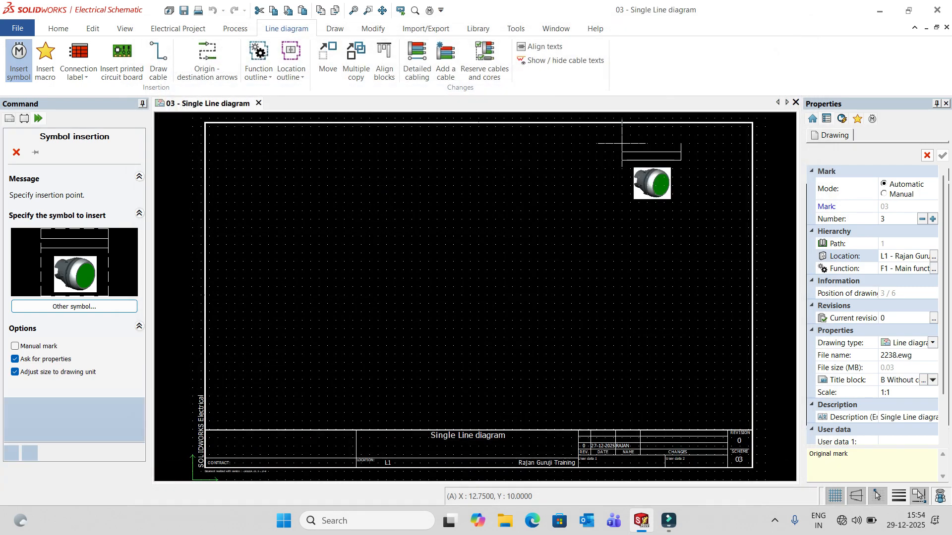
pyautogui.scroll(-2, 676, 171)
pyautogui.scroll(3, 672, 168)
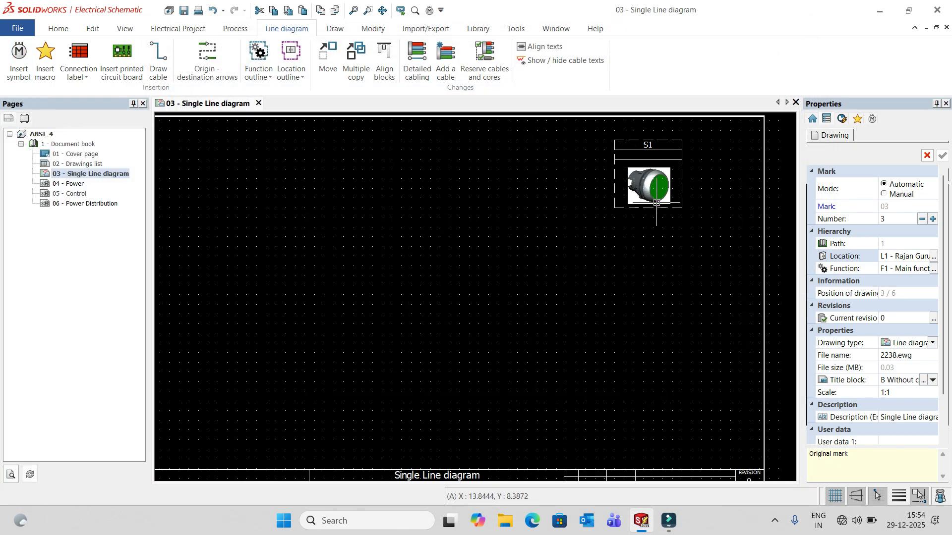
pyautogui.scroll(-3, 658, 208)
pyautogui.click(658, 208)
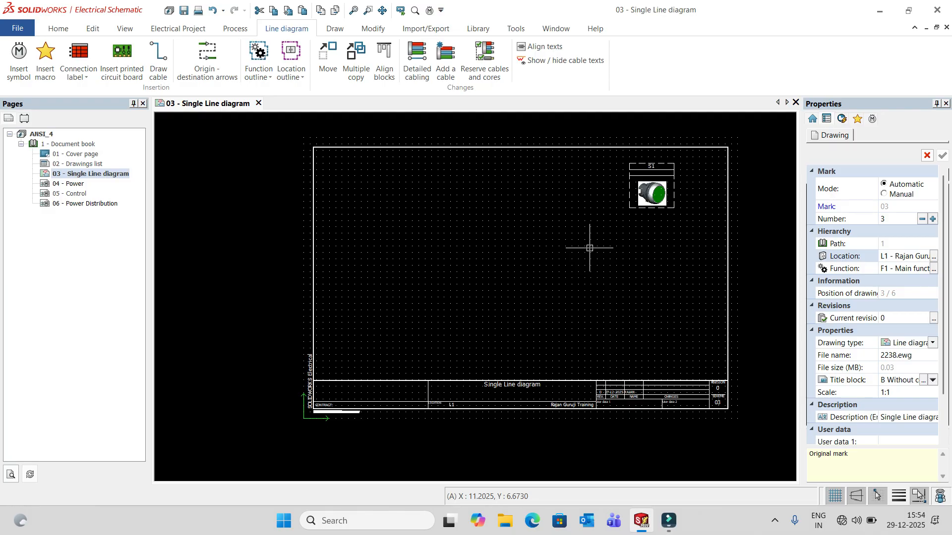
# Insert the Low voltage transformer symbol from the Transformers class near the sheet's upper-left corner at X 1.625, Y 10.25, with default properties.
pyautogui.click(19, 59)
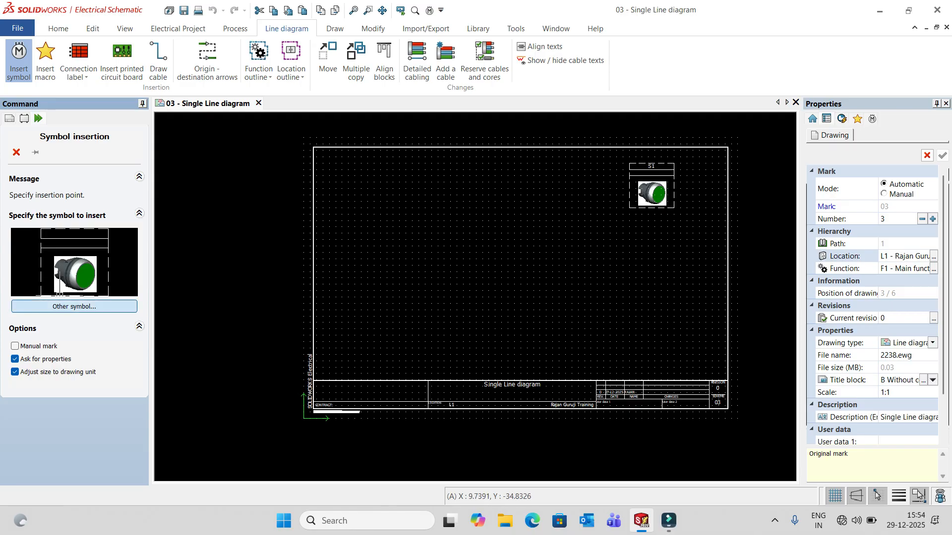
pyautogui.click(74, 307)
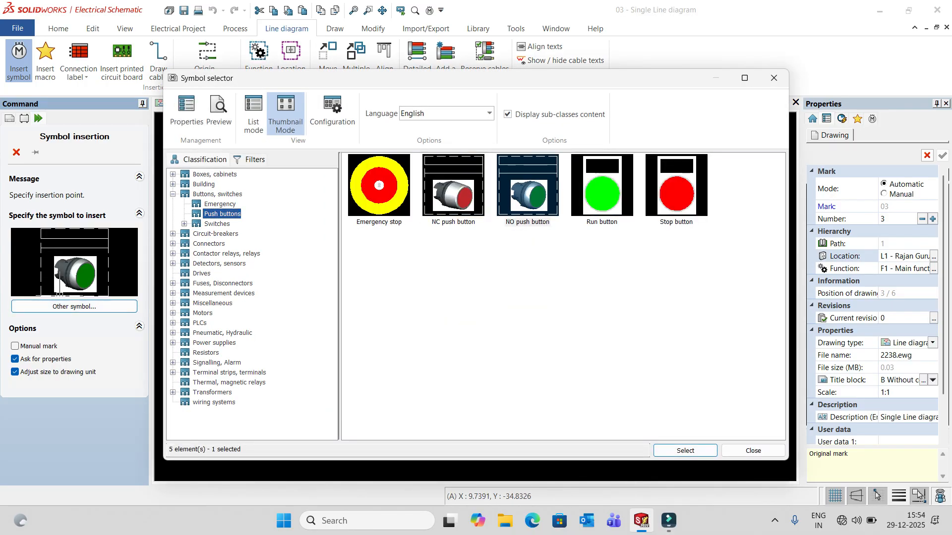
pyautogui.click(173, 194)
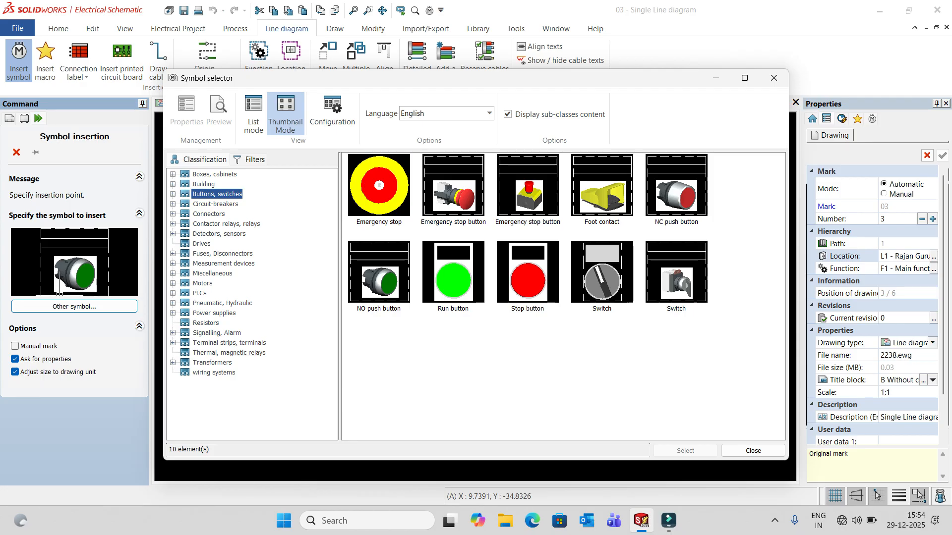
pyautogui.click(212, 363)
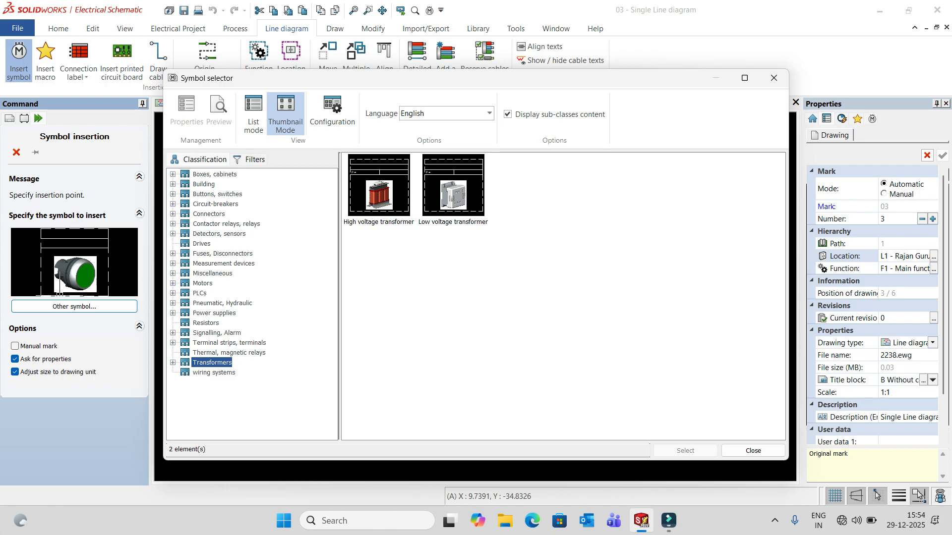
pyautogui.click(453, 191)
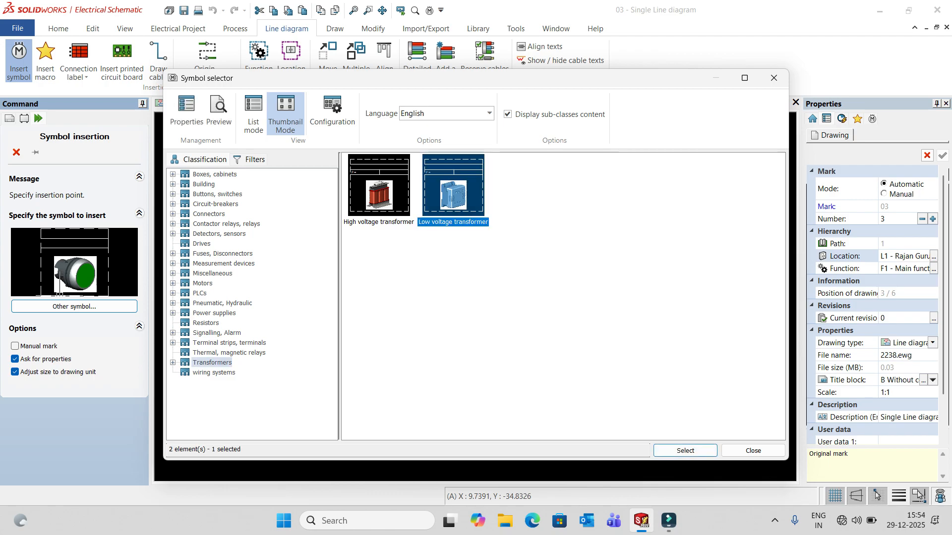
pyautogui.click(685, 450)
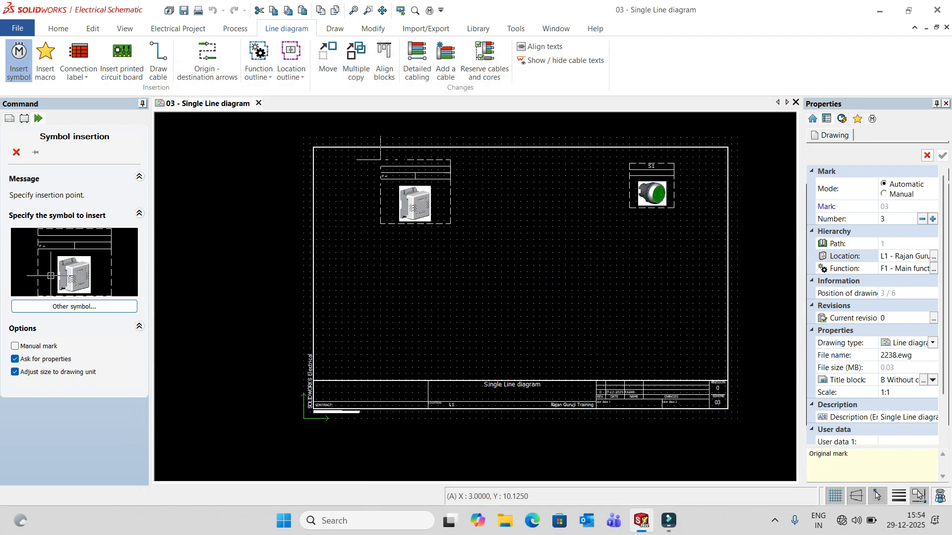
pyautogui.click(345, 157)
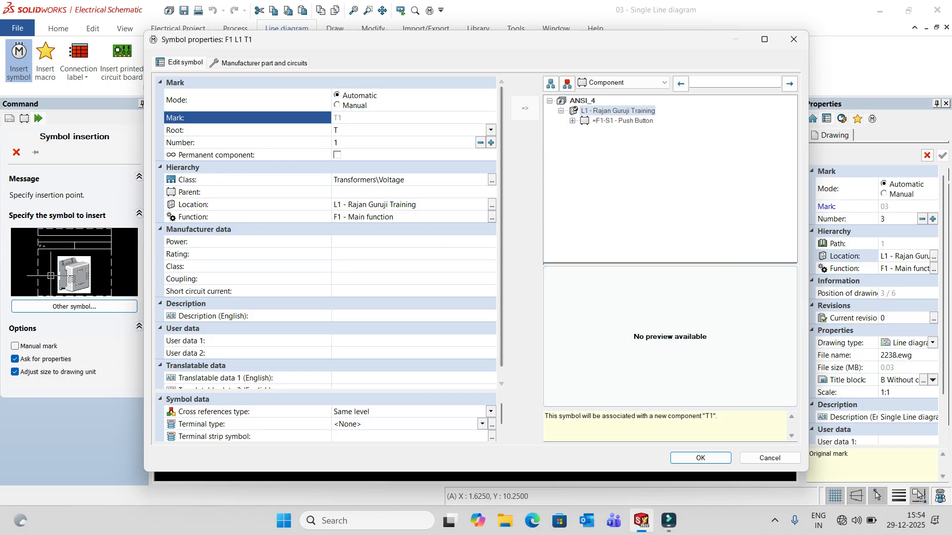
pyautogui.click(700, 459)
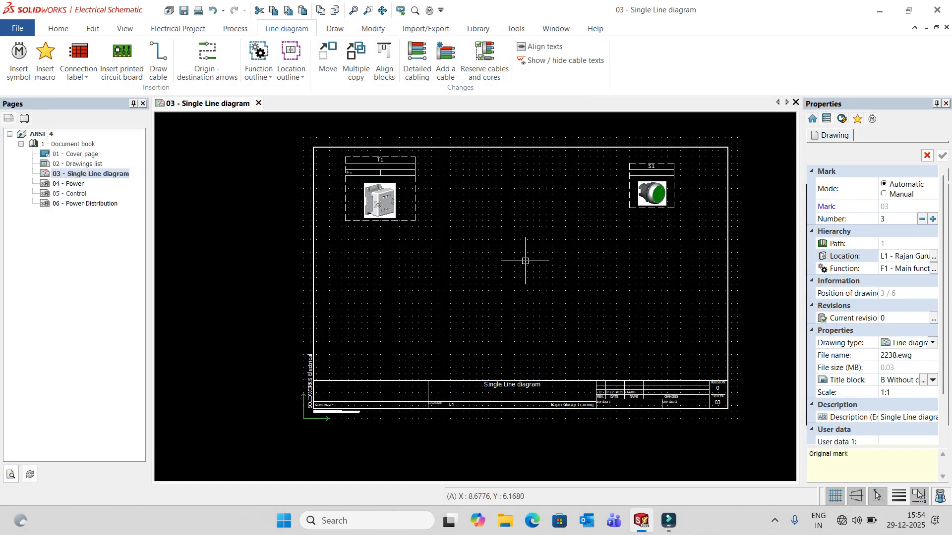
pyautogui.scroll(2, 401, 175)
pyautogui.scroll(-3, 424, 193)
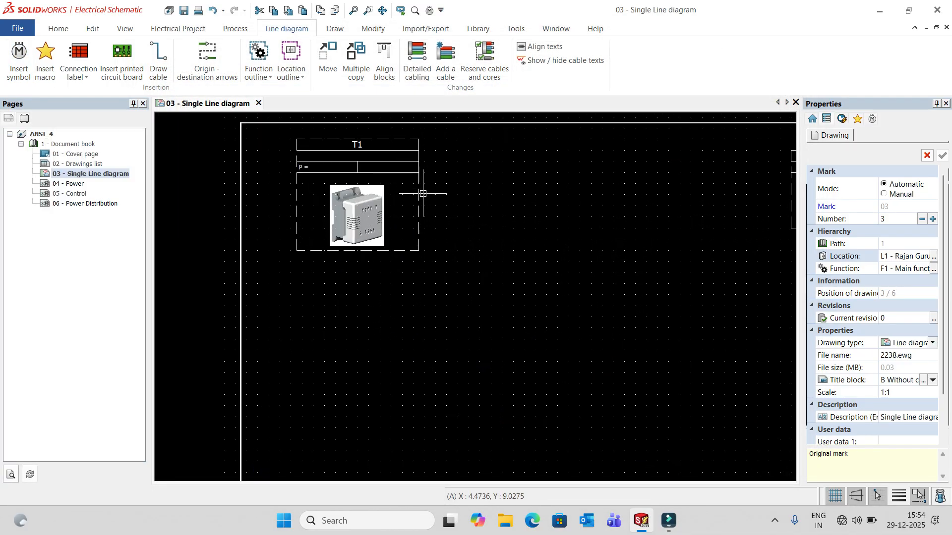
pyautogui.scroll(3, 423, 194)
pyautogui.scroll(-1, 461, 210)
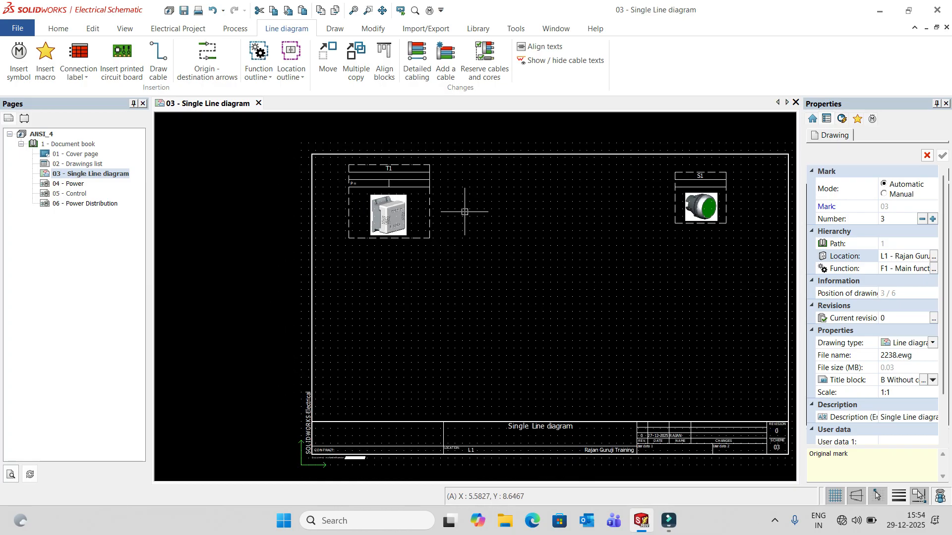
pyautogui.moveTo(457, 207); pyautogui.dragTo(381, 187, button='middle')
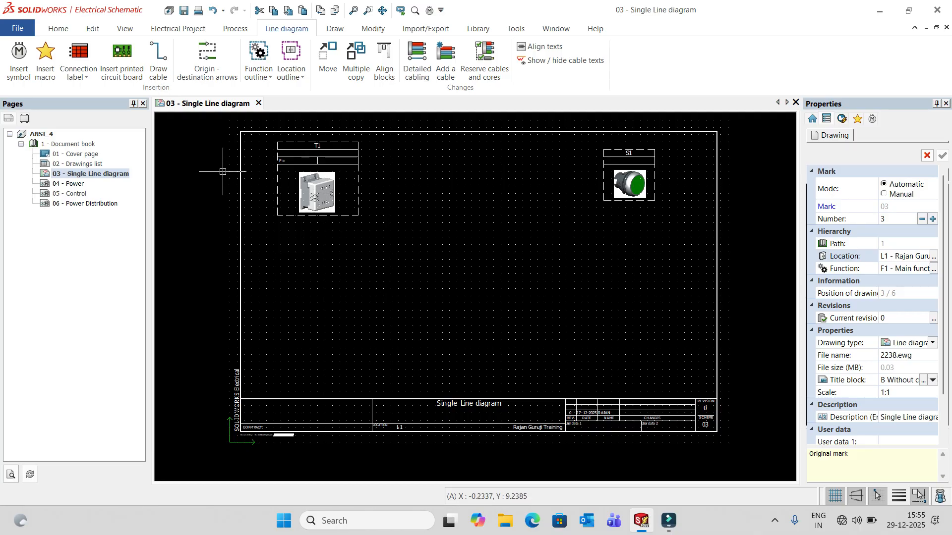
# Insert the Contactor relay symbol from the Contactor relays, relays class below the transformer at X 1.75, Y 6, with default properties.
pyautogui.click(19, 60)
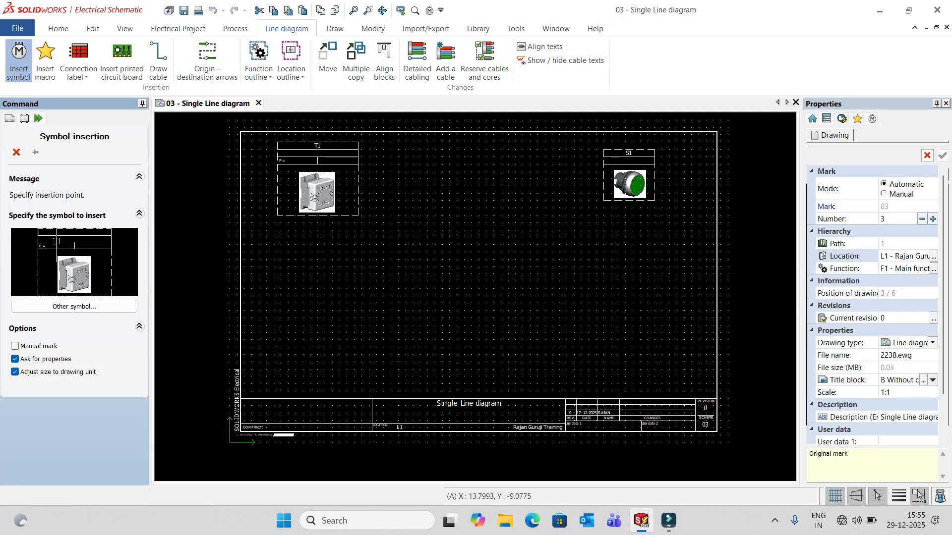
pyautogui.click(74, 307)
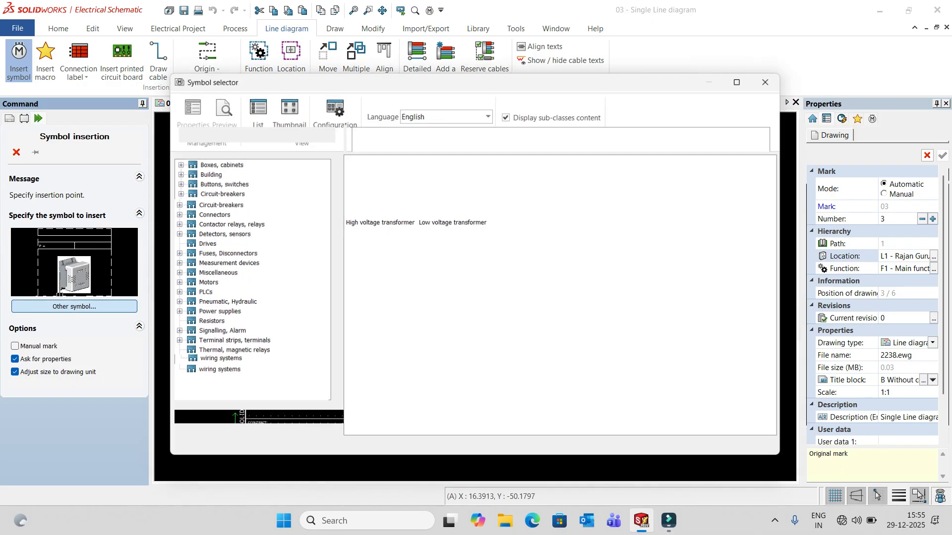
pyautogui.click(173, 362)
pyautogui.click(226, 224)
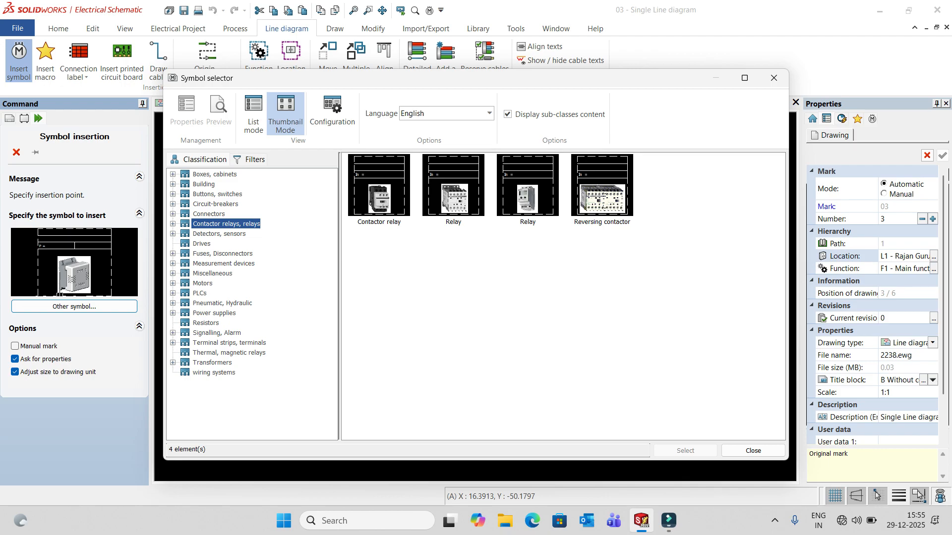
pyautogui.click(173, 224)
pyautogui.click(185, 234)
pyautogui.click(218, 234)
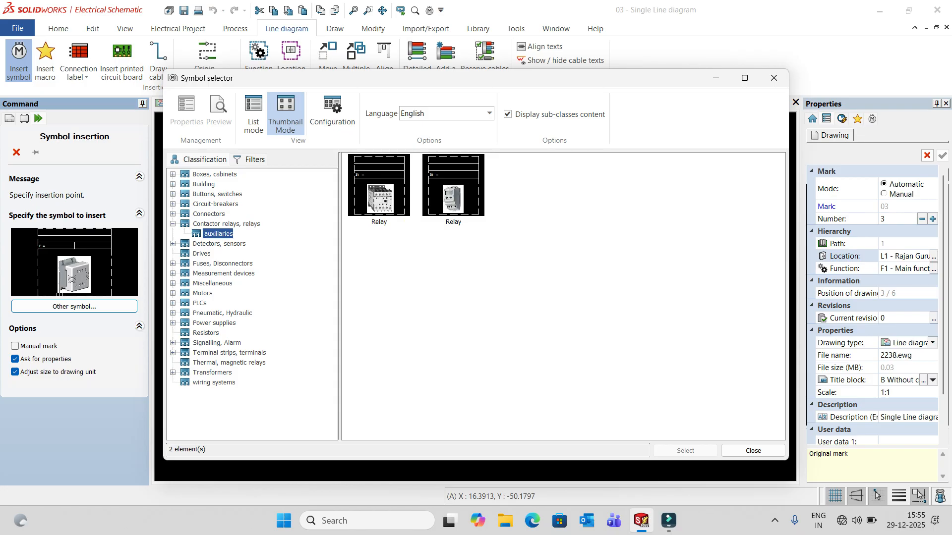
pyautogui.click(226, 224)
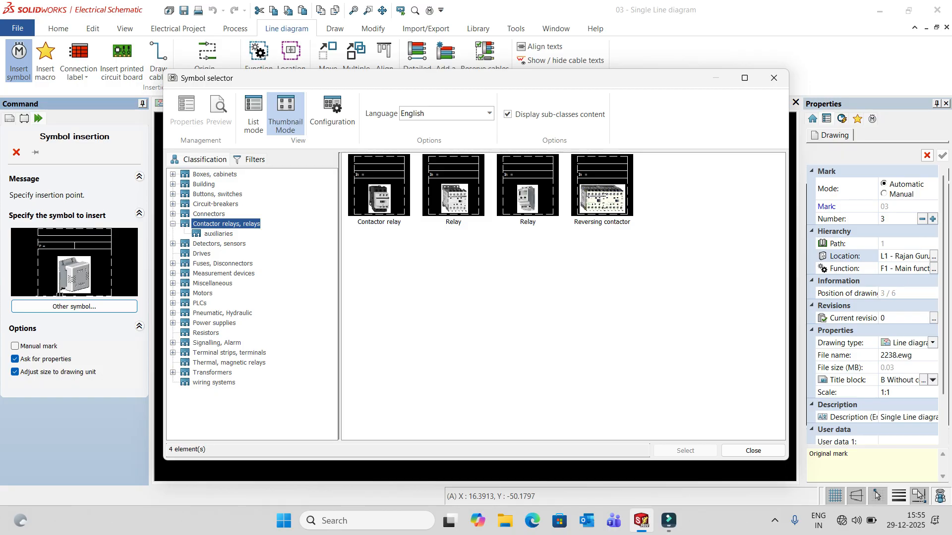
pyautogui.click(379, 191)
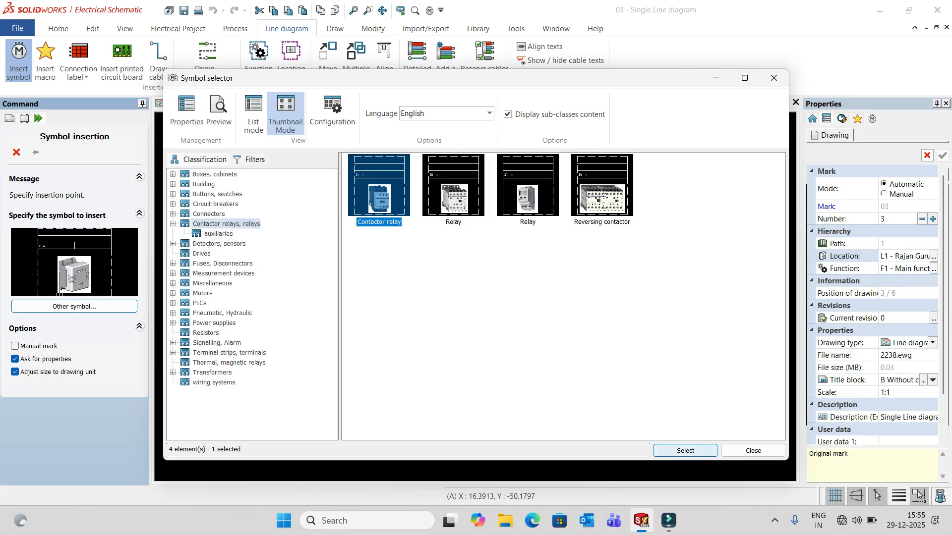
pyautogui.click(685, 450)
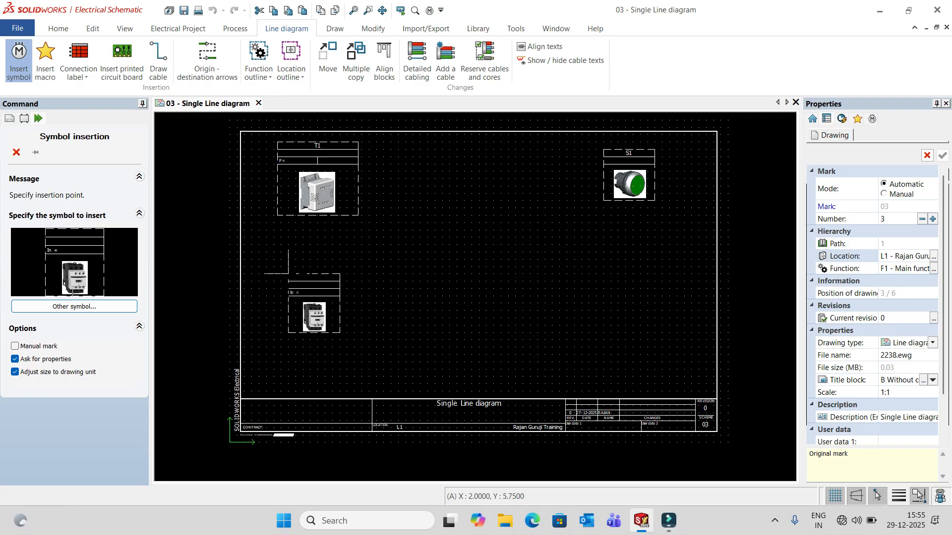
pyautogui.click(281, 267)
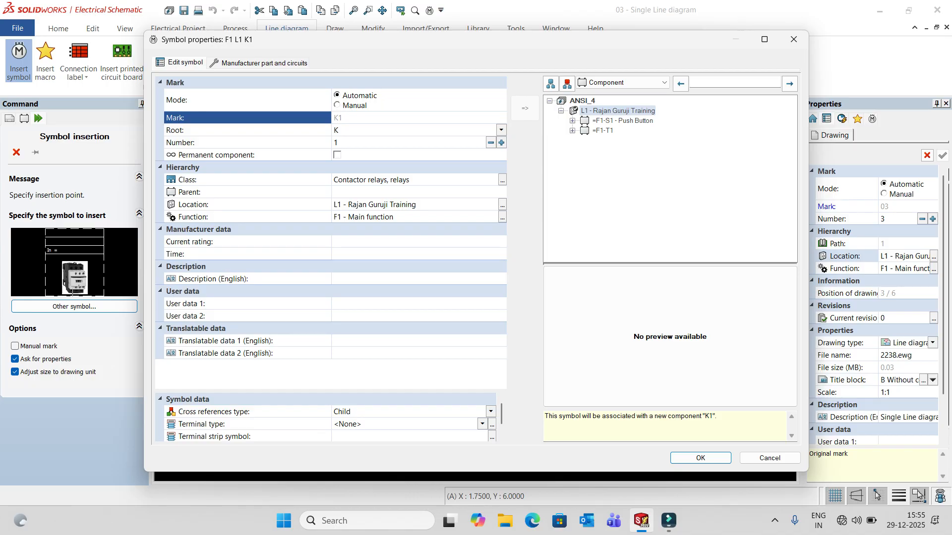
pyautogui.click(701, 458)
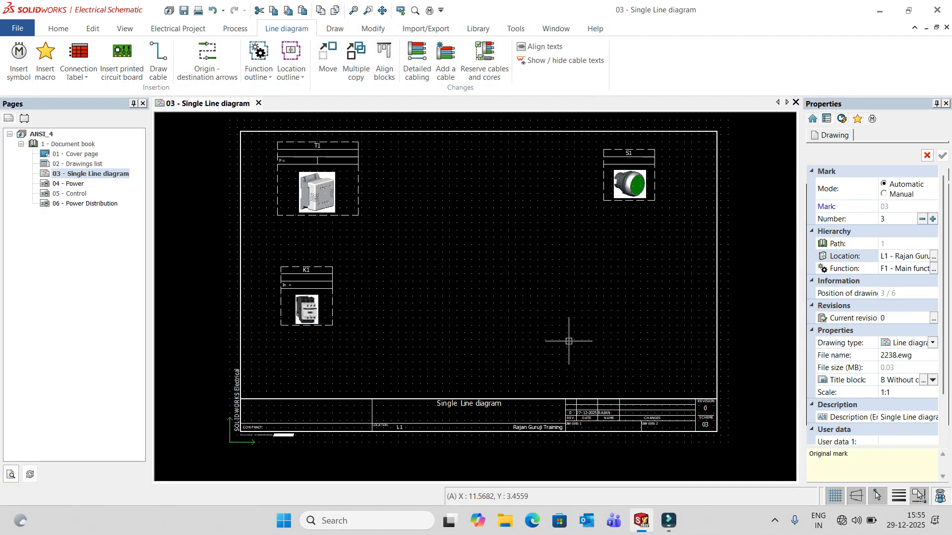
pyautogui.scroll(-1, 323, 159)
pyautogui.scroll(1, 324, 151)
pyautogui.scroll(1, 324, 151)
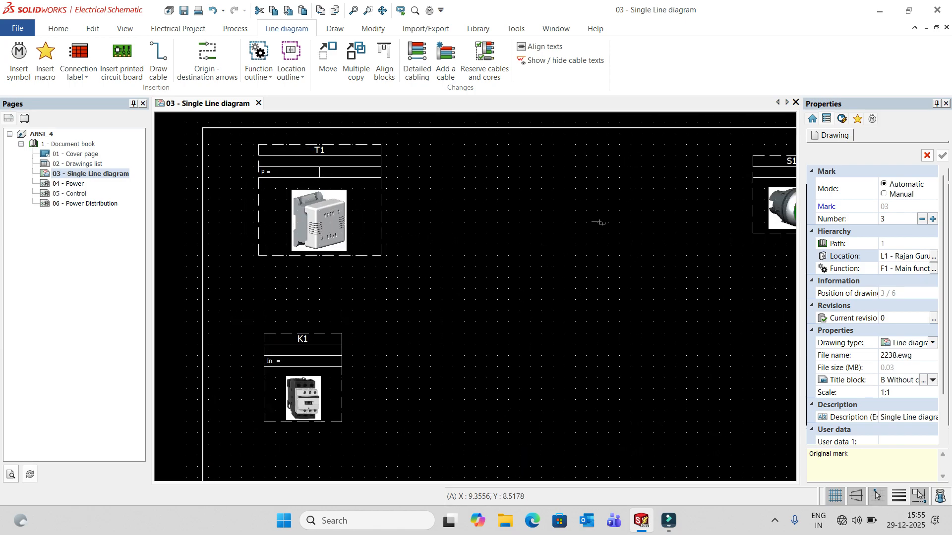
pyautogui.scroll(-1, 485, 378)
pyautogui.scroll(-1, 437, 377)
pyautogui.scroll(1, 448, 373)
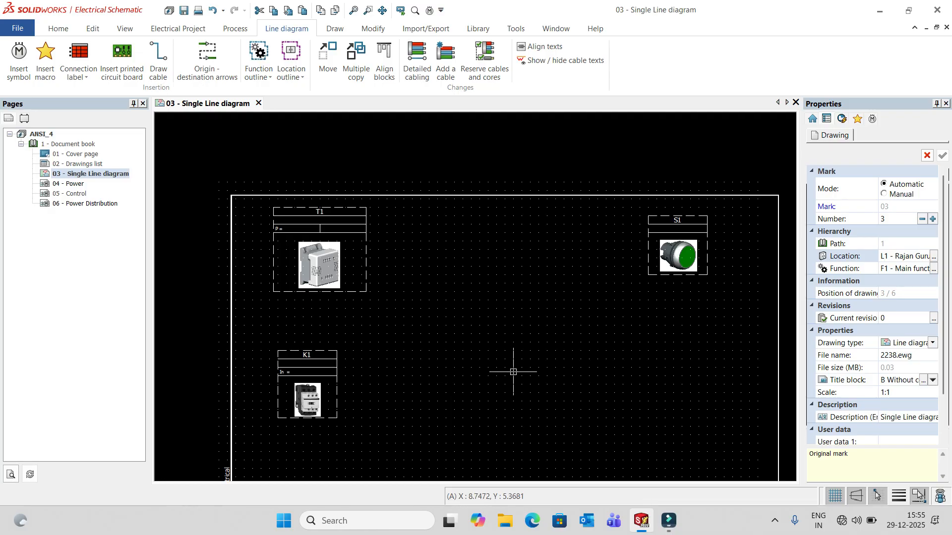
pyautogui.scroll(-1, 513, 371)
pyautogui.scroll(1, 431, 326)
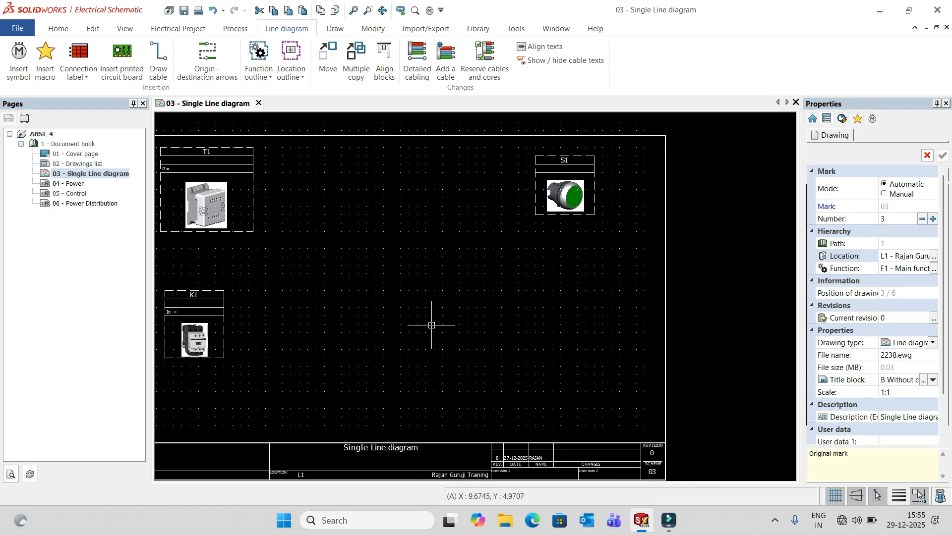
# Insert the blue PLC symbol from the PLCs class below the push button at X 11.75, Y 6.375, with default properties.
pyautogui.click(19, 60)
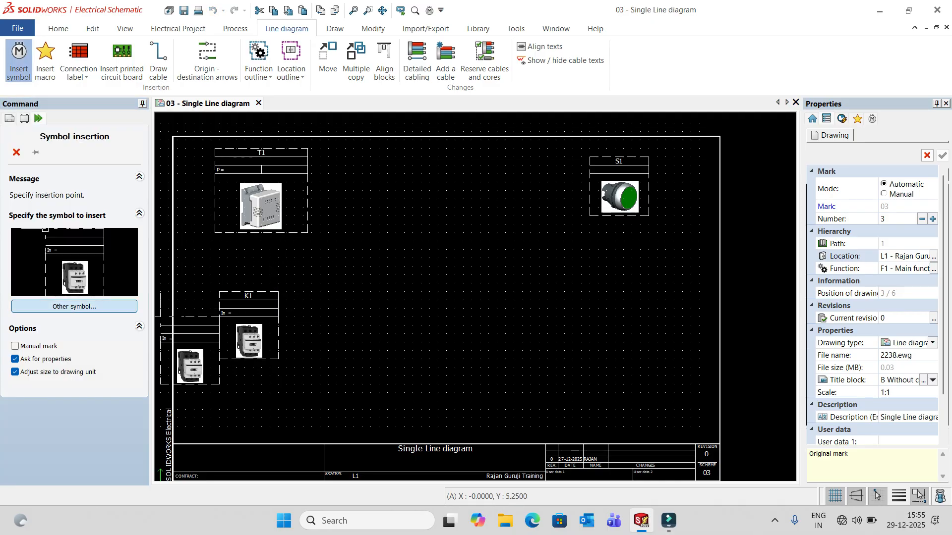
pyautogui.click(75, 307)
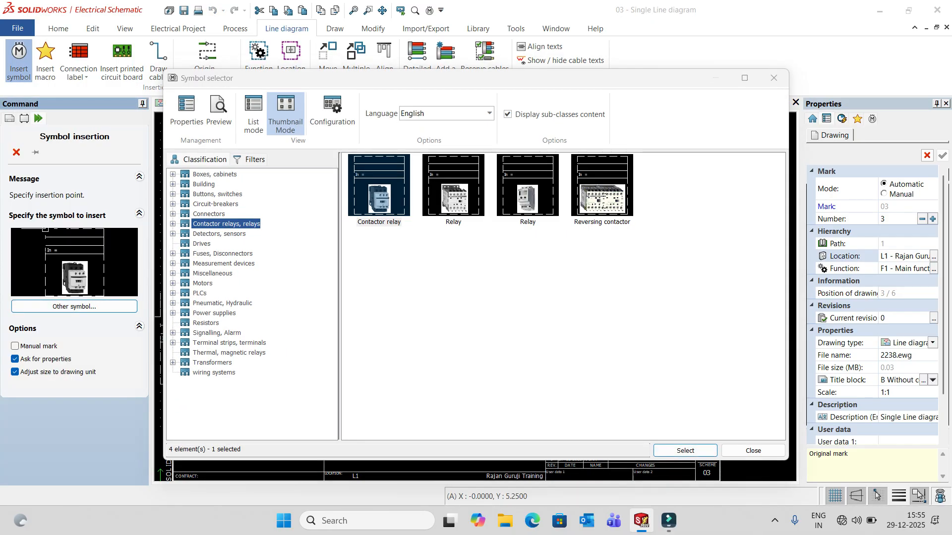
pyautogui.click(199, 294)
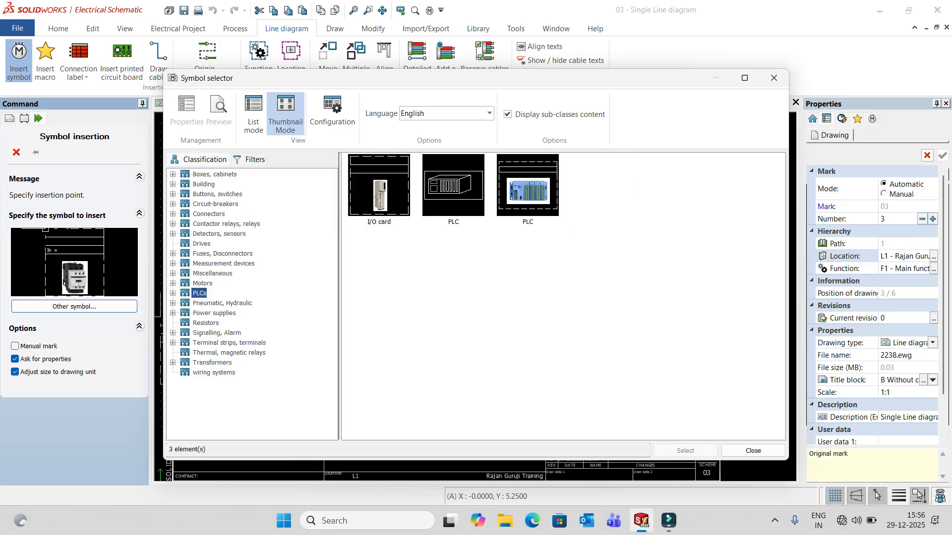
pyautogui.click(528, 186)
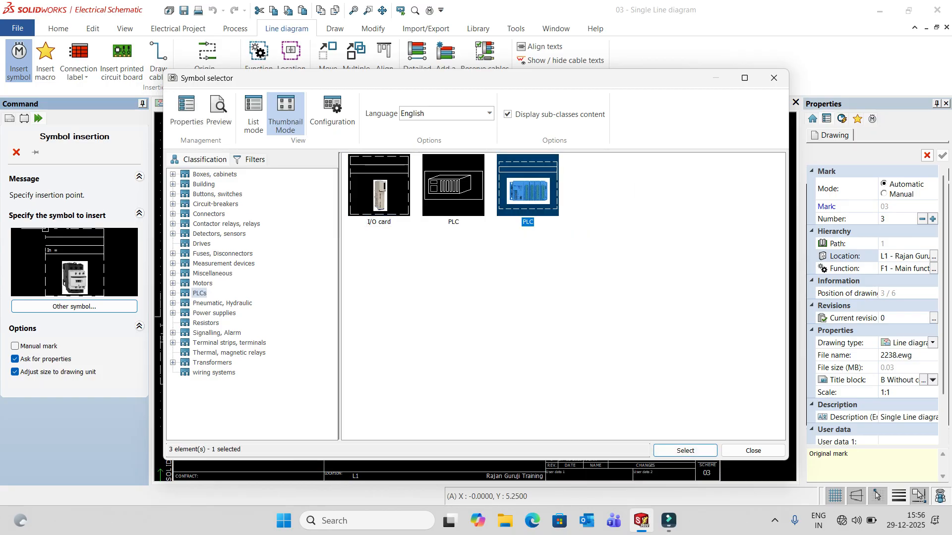
pyautogui.click(686, 451)
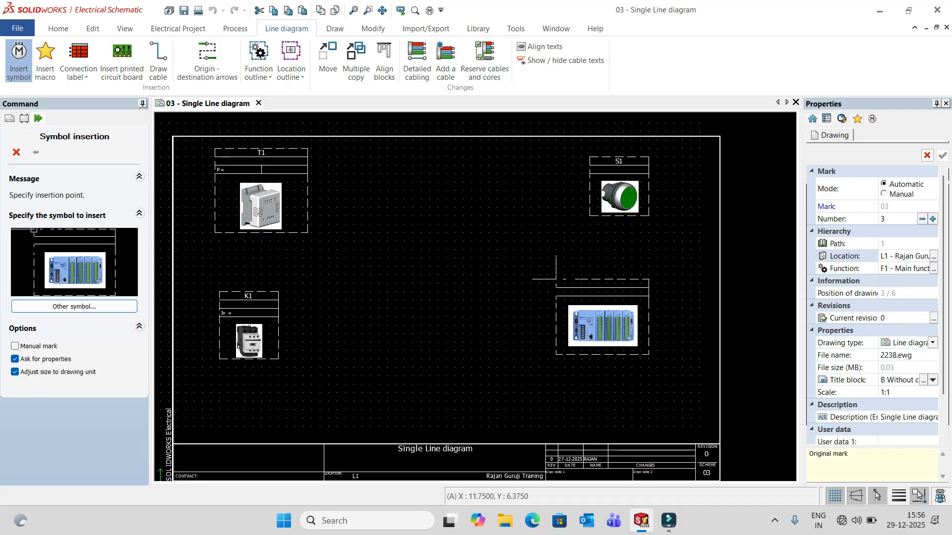
pyautogui.click(555, 280)
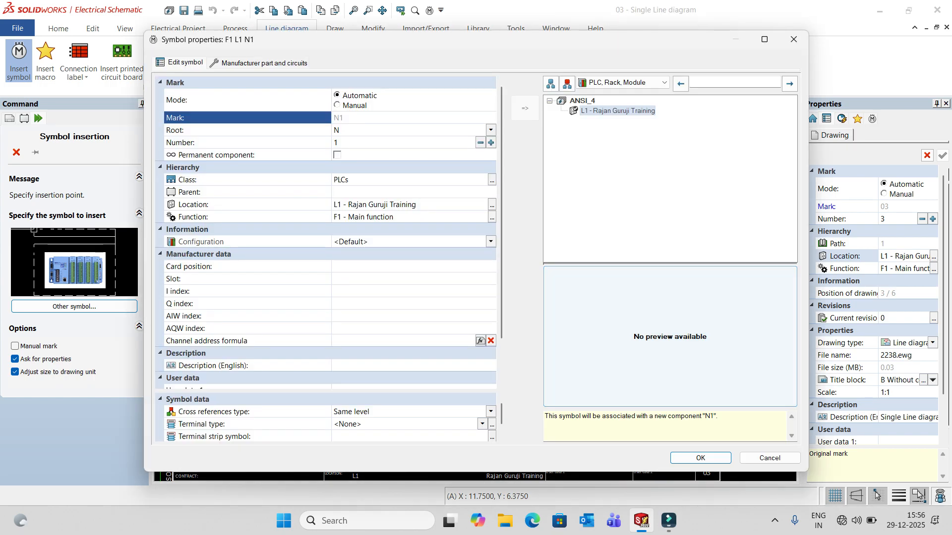
pyautogui.press('Return')
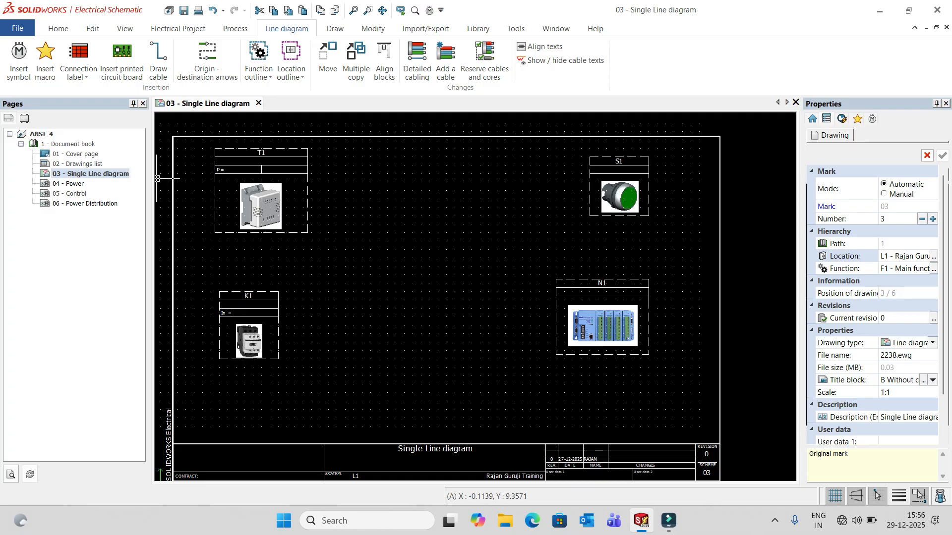
# Insert the blue Motor symbol from the Motors class near the sheet's lower middle at X 6.75, Y 4.625, with default properties.
pyautogui.click(19, 60)
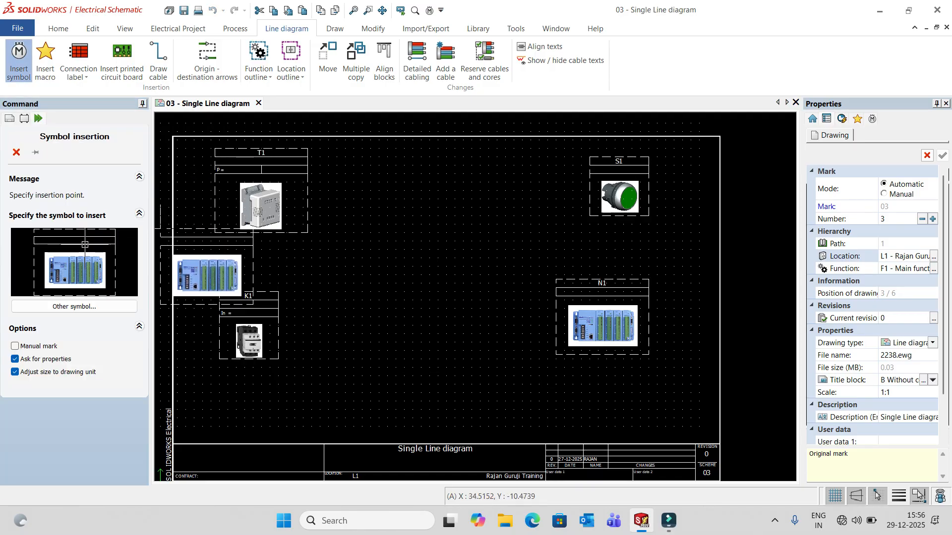
pyautogui.click(79, 307)
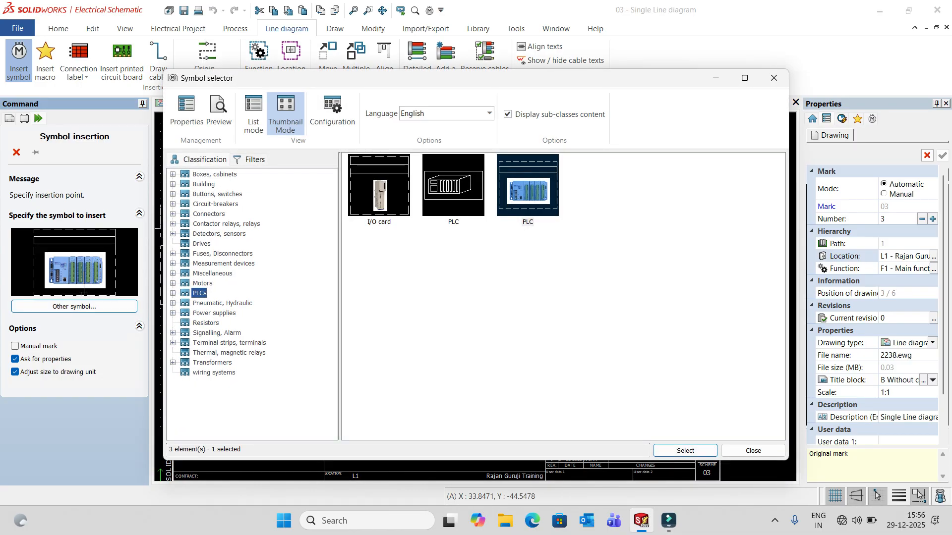
pyautogui.click(214, 373)
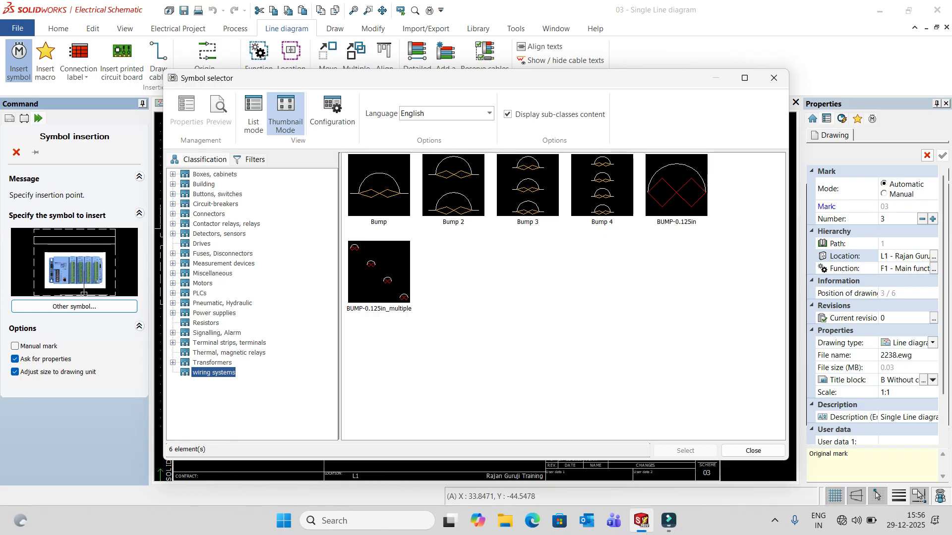
pyautogui.click(212, 363)
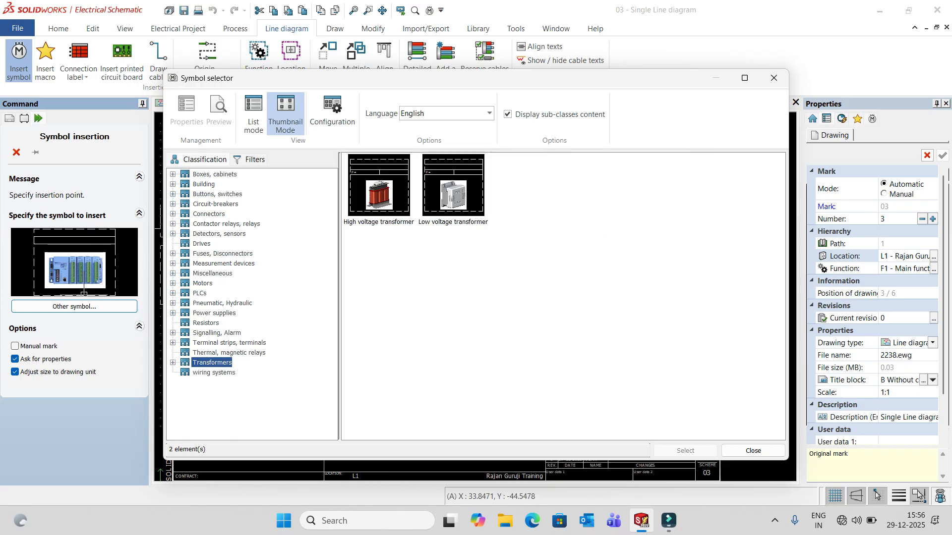
pyautogui.click(202, 284)
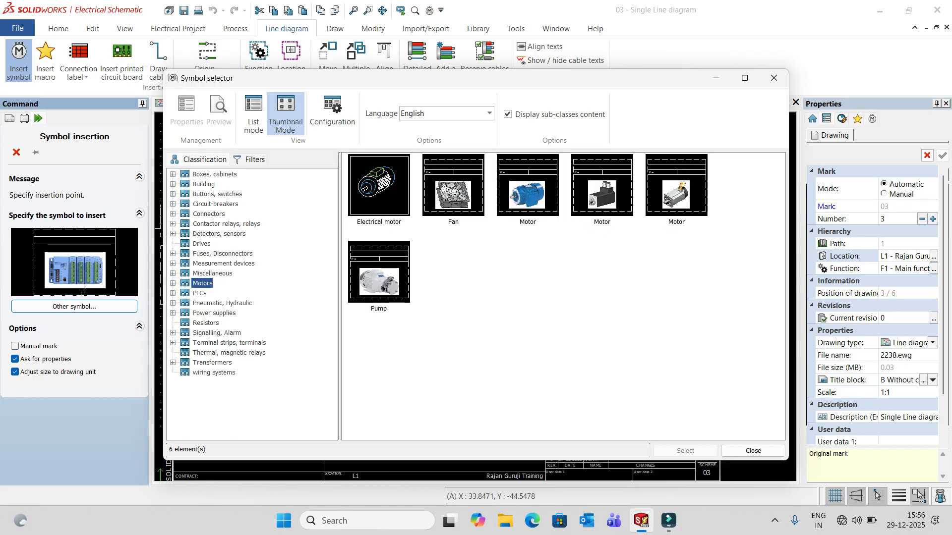
pyautogui.click(527, 191)
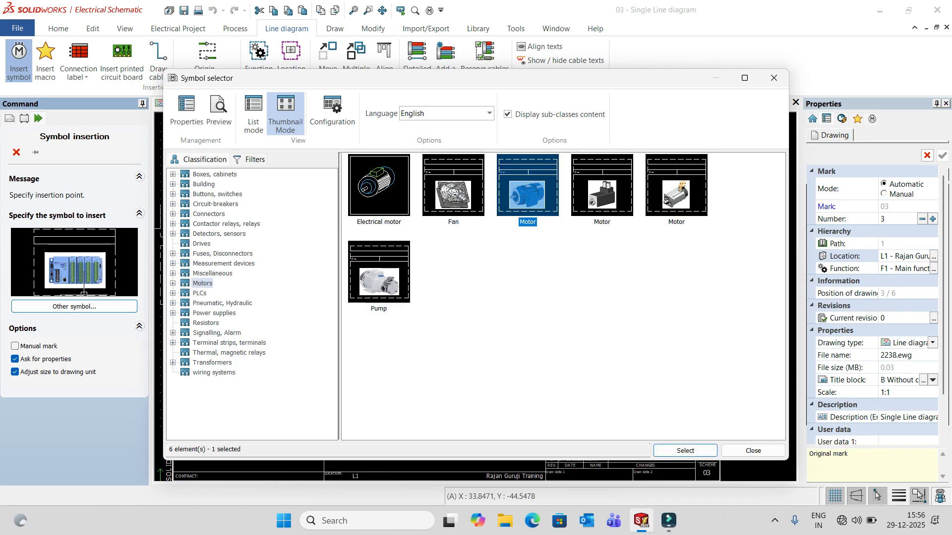
pyautogui.click(695, 451)
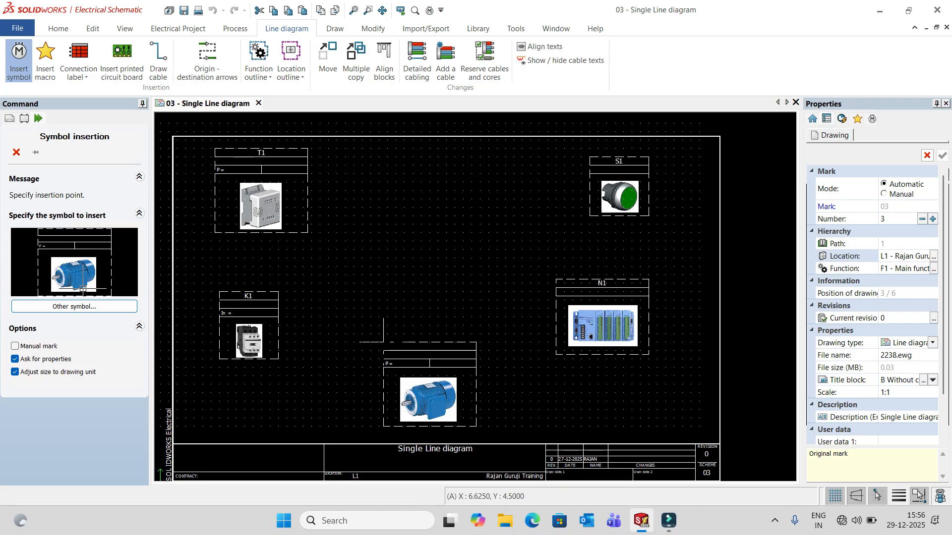
pyautogui.click(387, 337)
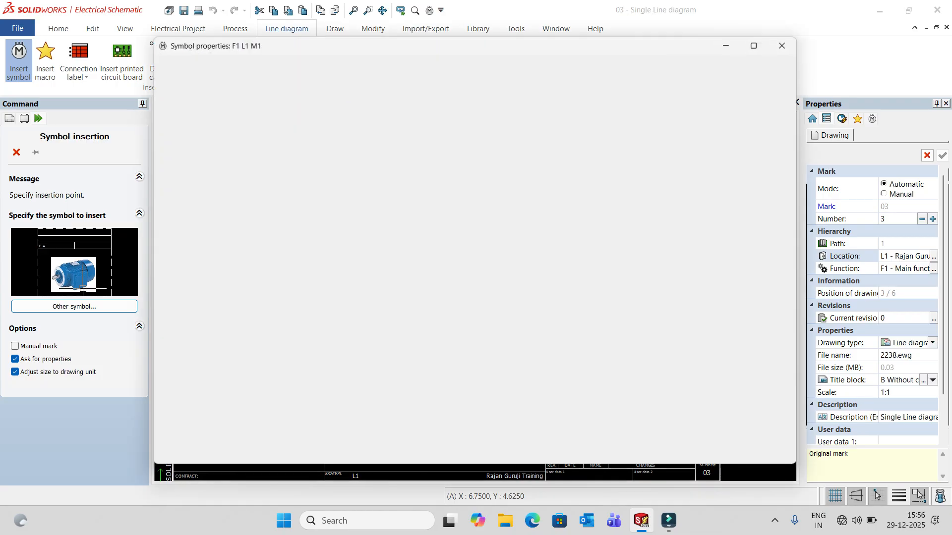
pyautogui.click(701, 457)
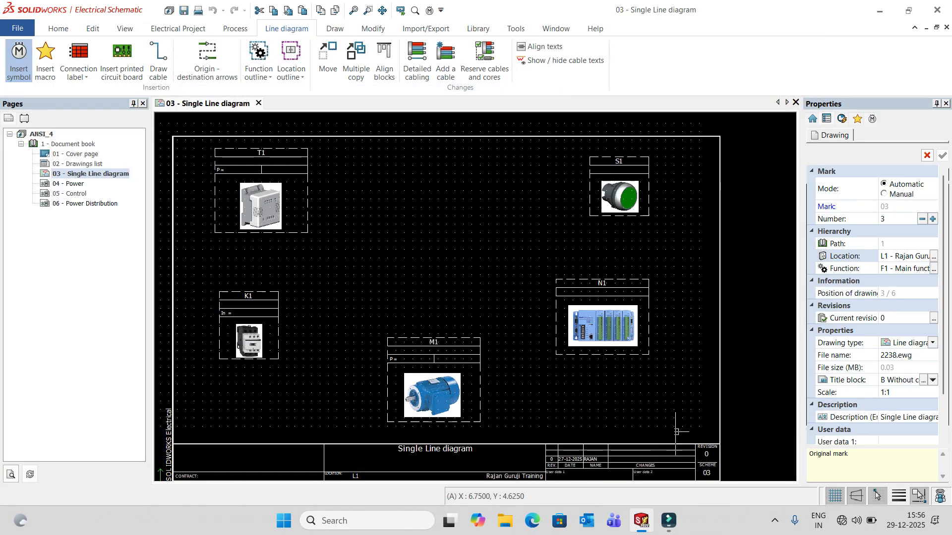
# Draw a straight horizontal red continuous cable from the transformer's right edge to the push button's left edge.
pyautogui.scroll(2, 506, 364)
pyautogui.scroll(-2, 504, 356)
pyautogui.scroll(-2, 488, 318)
pyautogui.scroll(3, 487, 314)
pyautogui.moveTo(487, 314); pyautogui.dragTo(536, 260, button='middle')
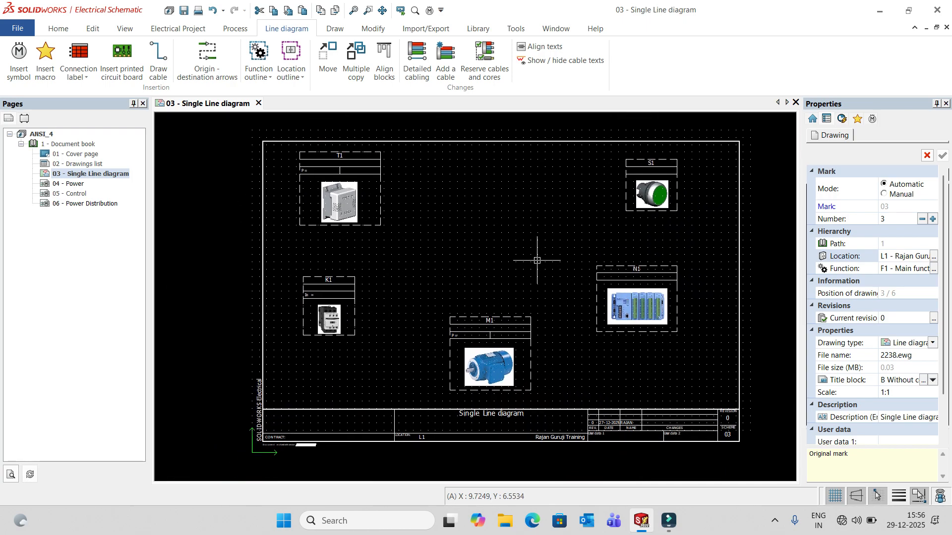
pyautogui.scroll(-2, 535, 258)
pyautogui.scroll(3, 532, 256)
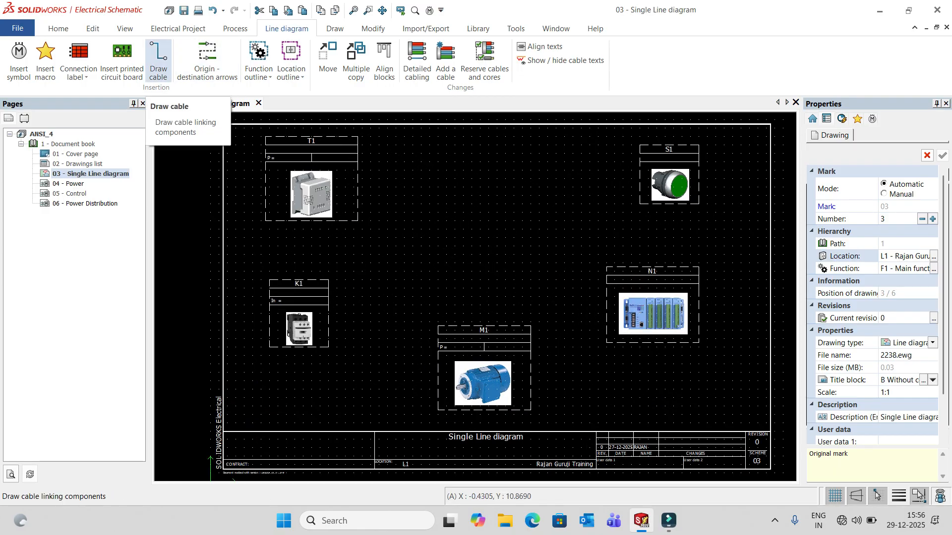
pyautogui.click(158, 64)
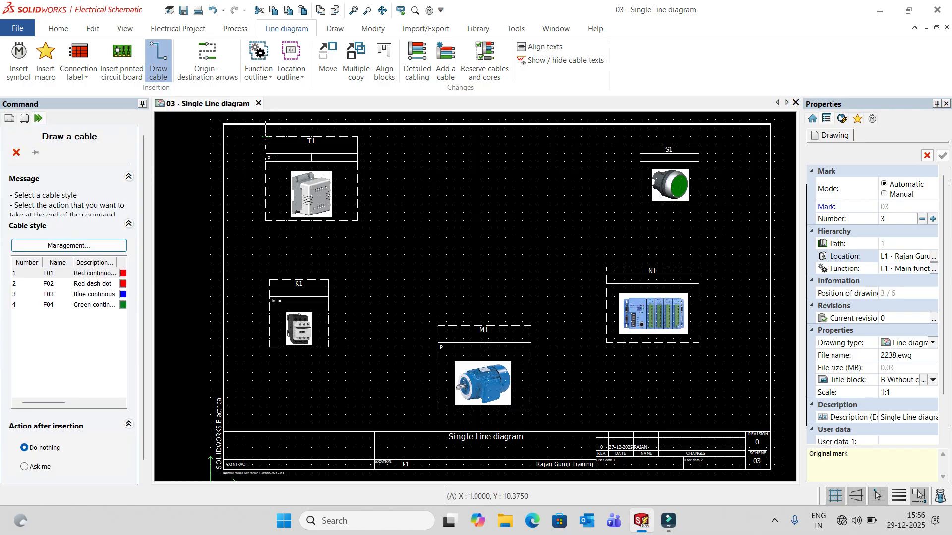
pyautogui.click(358, 196)
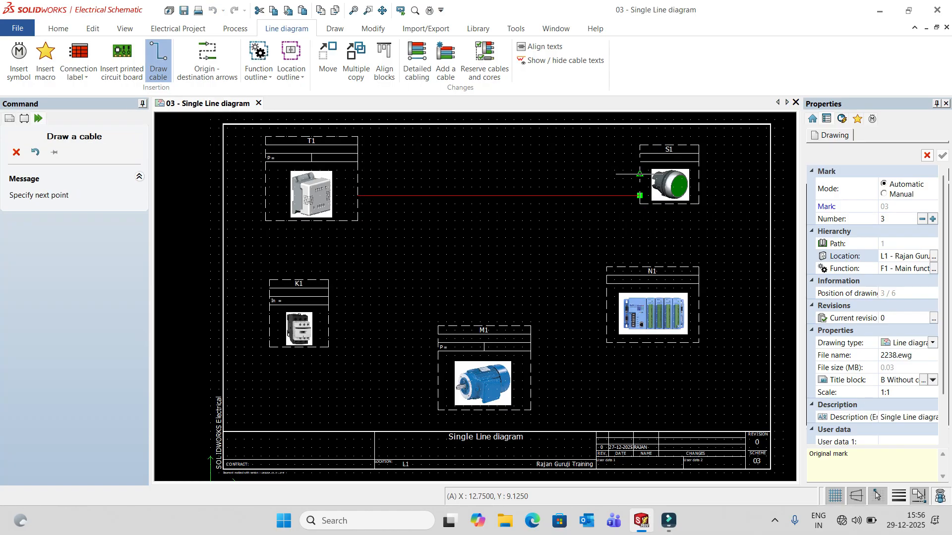
pyautogui.click(640, 195)
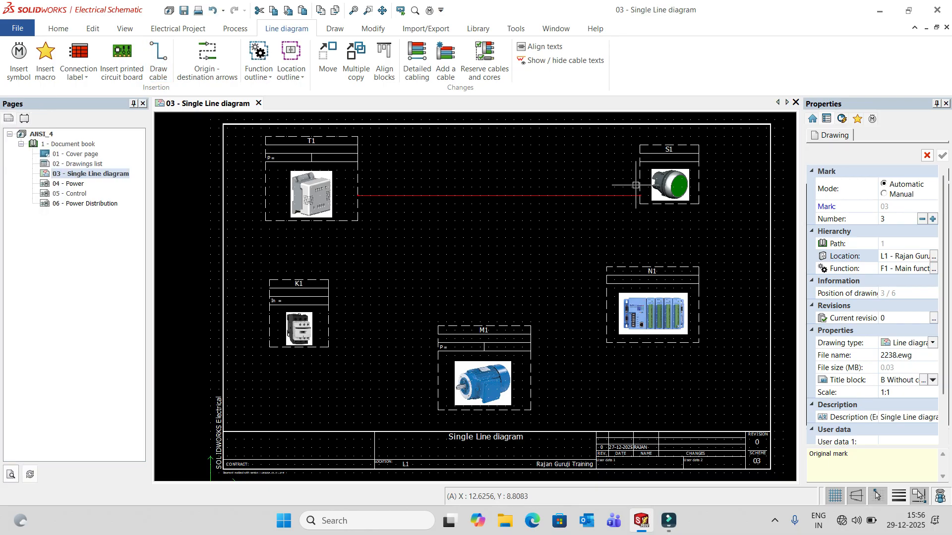
# Draw a vertical red continuous cable from the transformer's bottom edge at X 2.375 down to the contactor relay's top edge.
pyautogui.scroll(1, 590, 199)
pyautogui.scroll(-2, 588, 204)
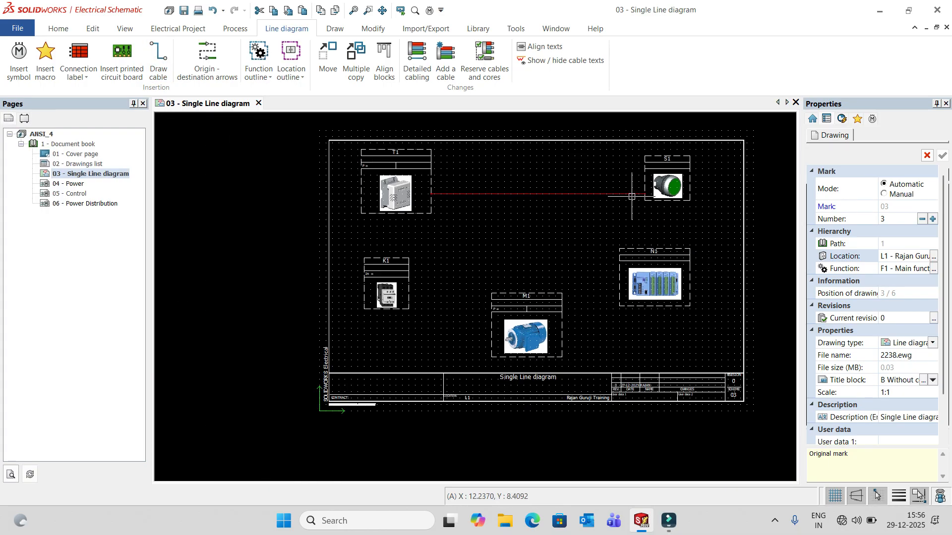
pyautogui.scroll(1, 466, 220)
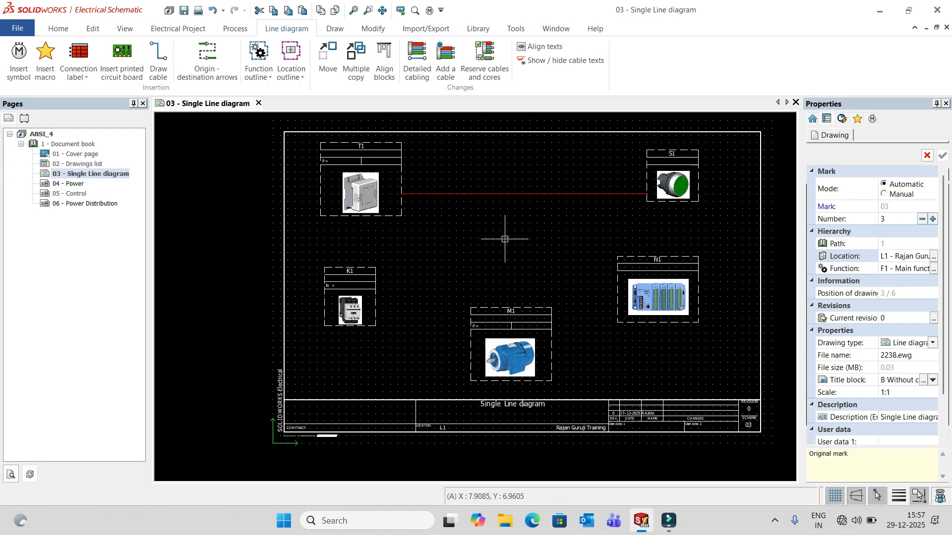
pyautogui.click(158, 60)
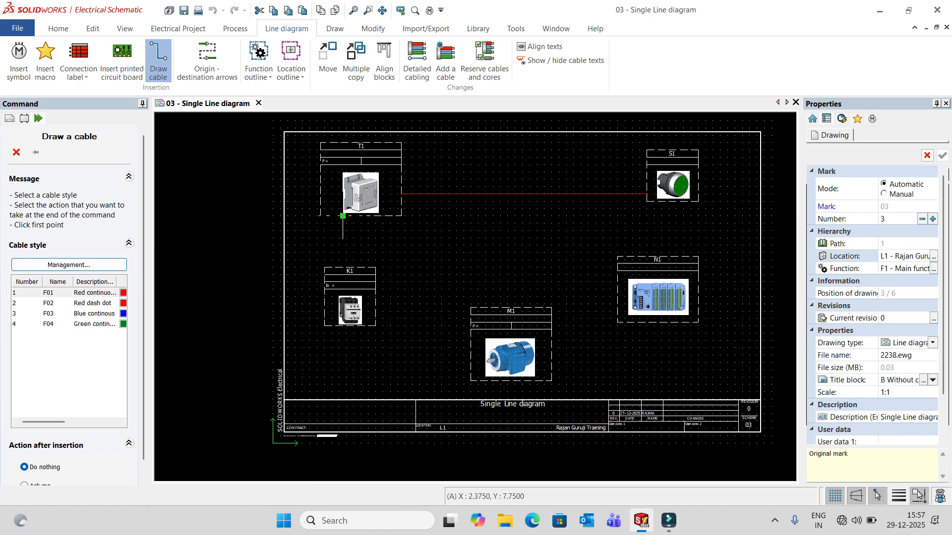
pyautogui.click(342, 216)
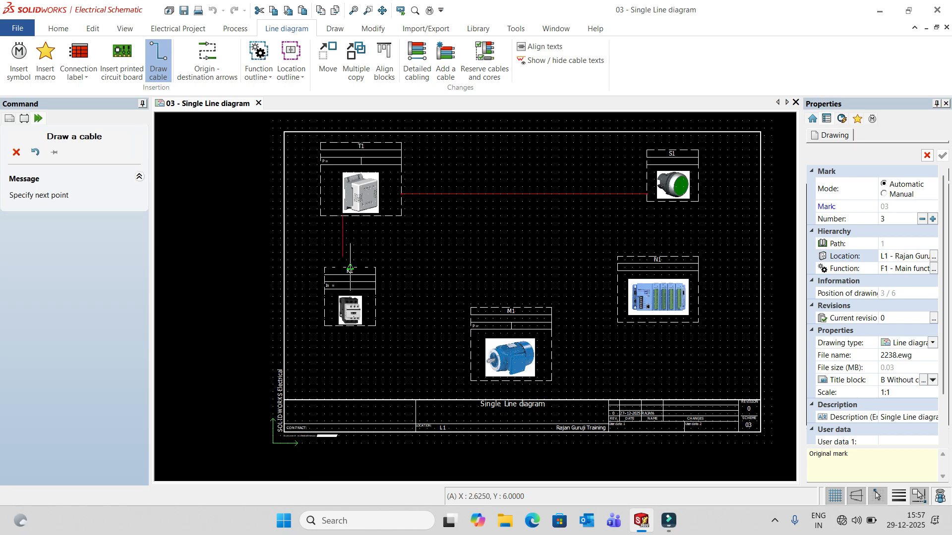
pyautogui.scroll(1, 350, 268)
pyautogui.scroll(-2, 344, 270)
pyautogui.click(343, 271)
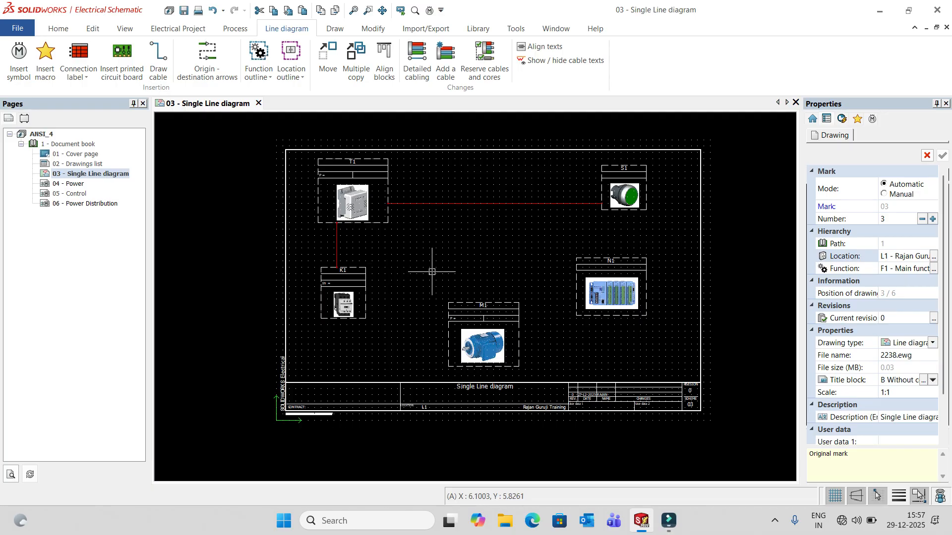
# Draw a red continuous cable from the contactor relay's top edge at X 3, bending at Y 7, across and up to the push button's bottom edge.
pyautogui.scroll(3, 431, 272)
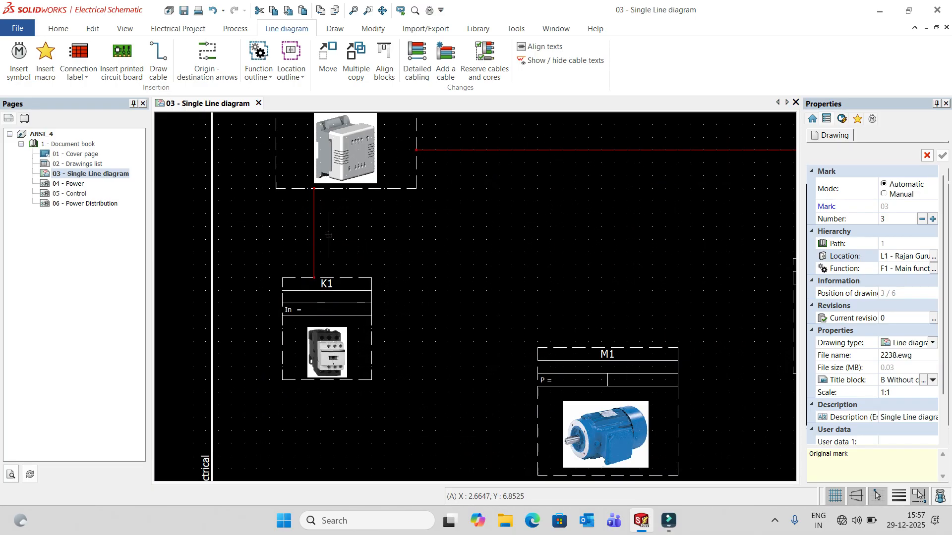
pyautogui.scroll(-2, 347, 233)
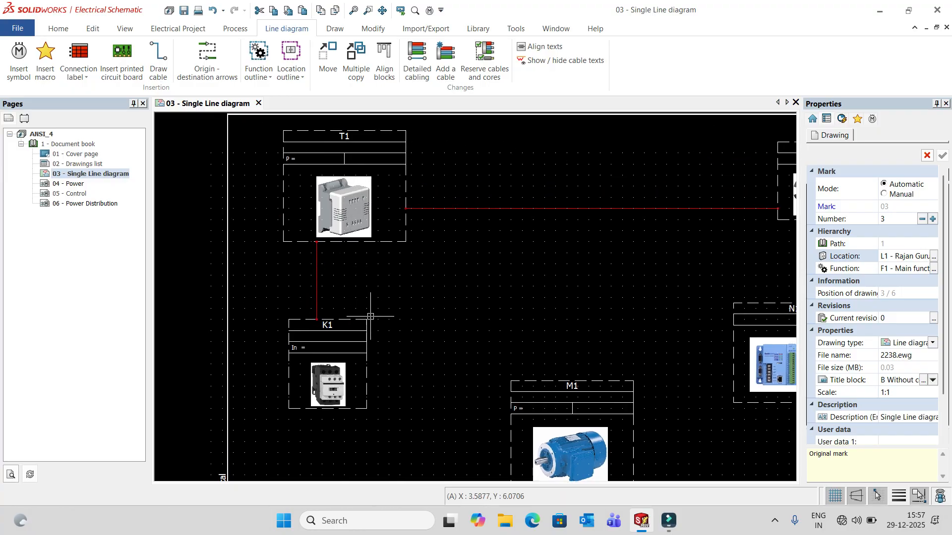
pyautogui.moveTo(504, 319); pyautogui.dragTo(425, 277, button='middle')
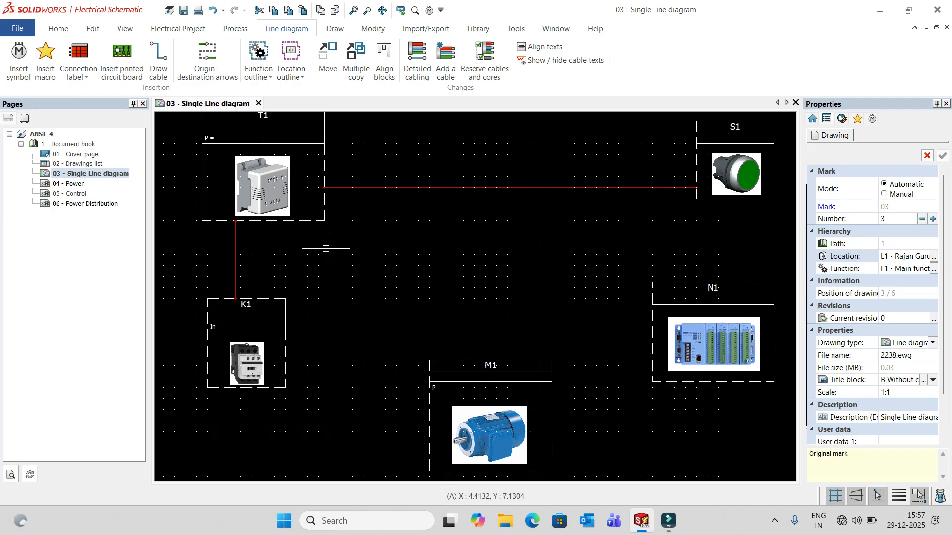
pyautogui.click(19, 60)
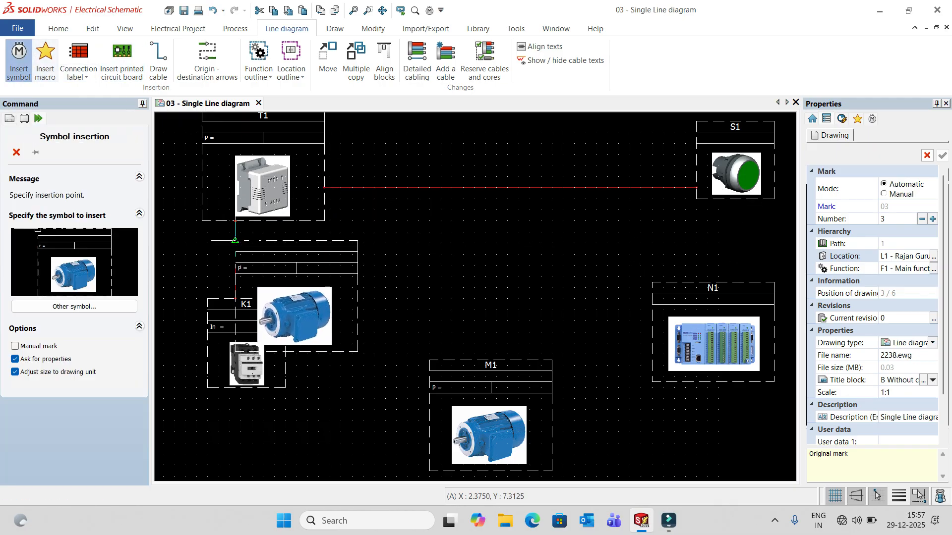
pyautogui.press('Escape')
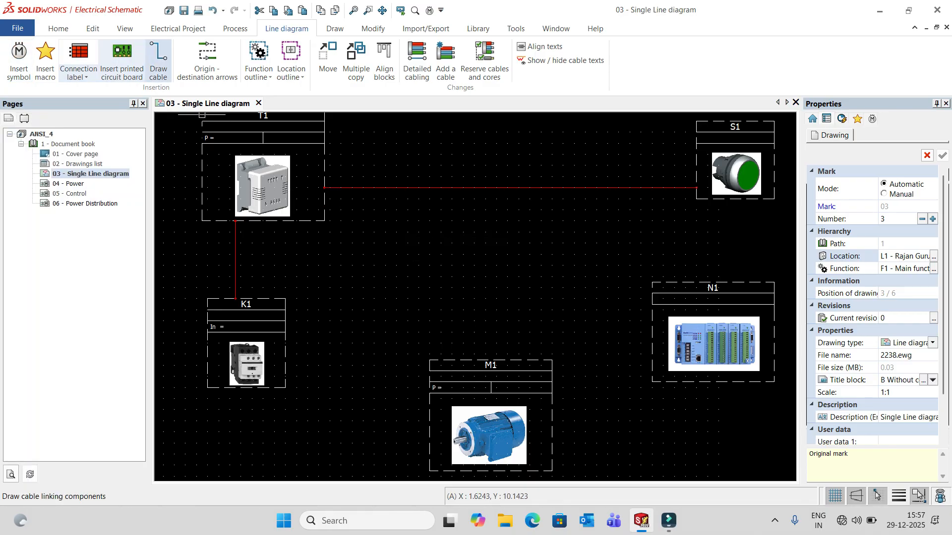
pyautogui.click(158, 59)
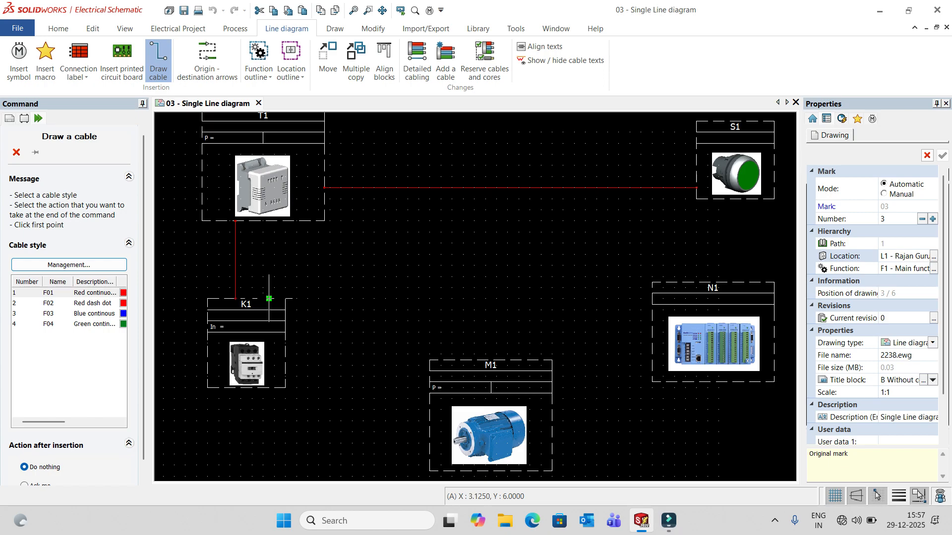
pyautogui.click(263, 299)
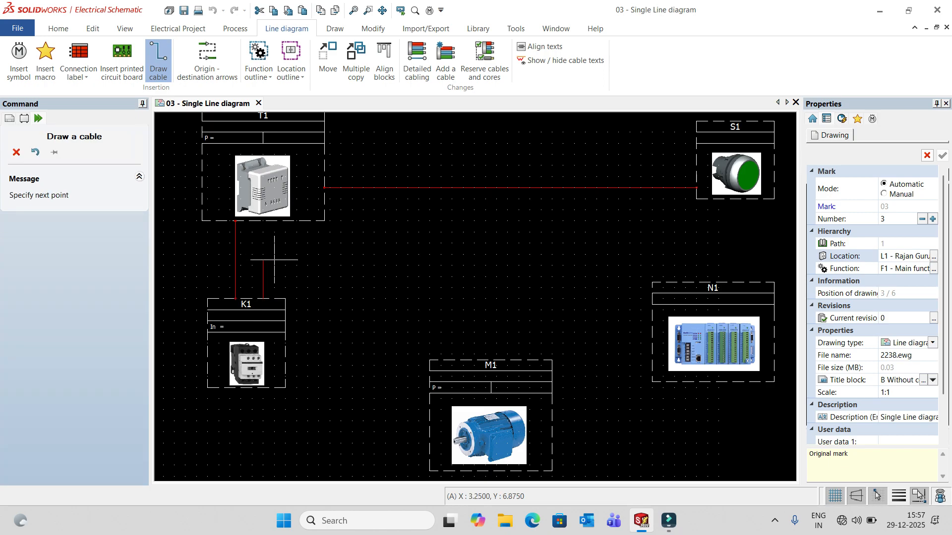
pyautogui.click(263, 254)
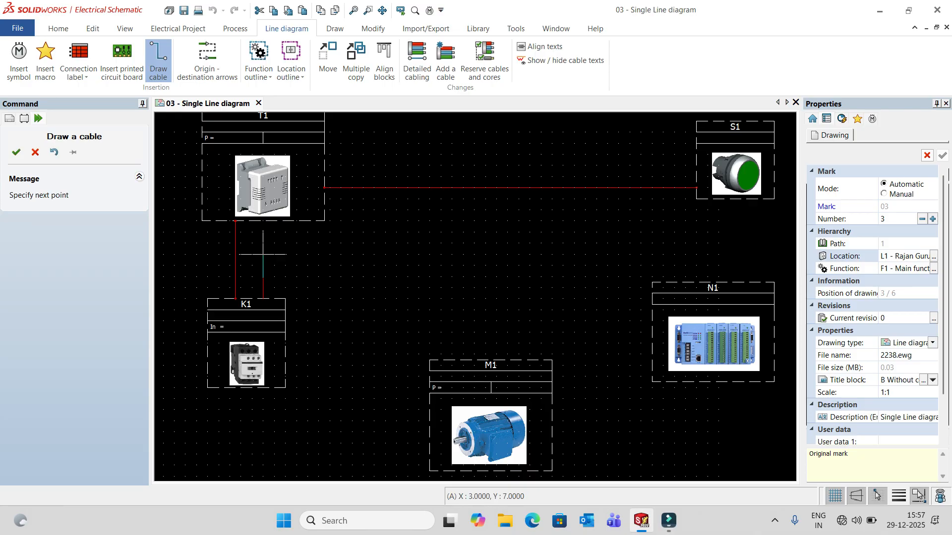
pyautogui.click(740, 243)
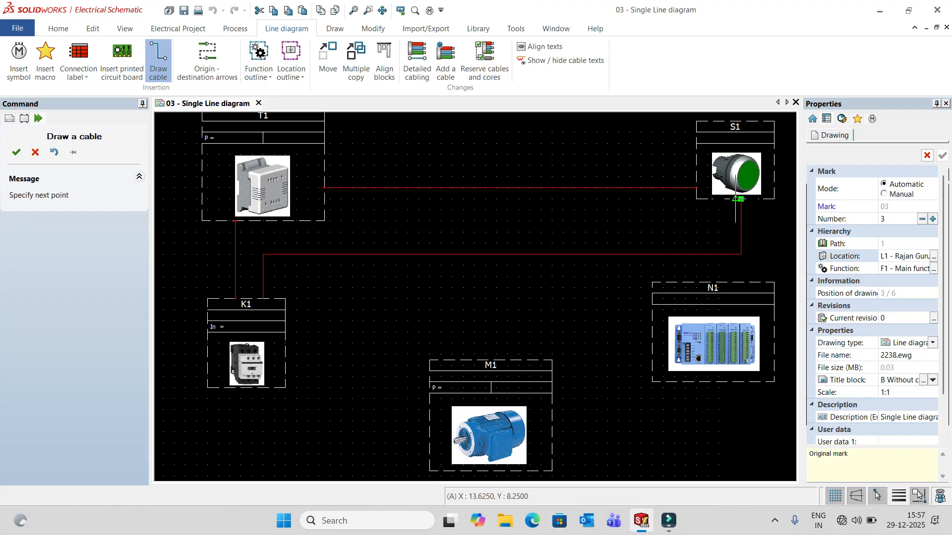
pyautogui.click(739, 199)
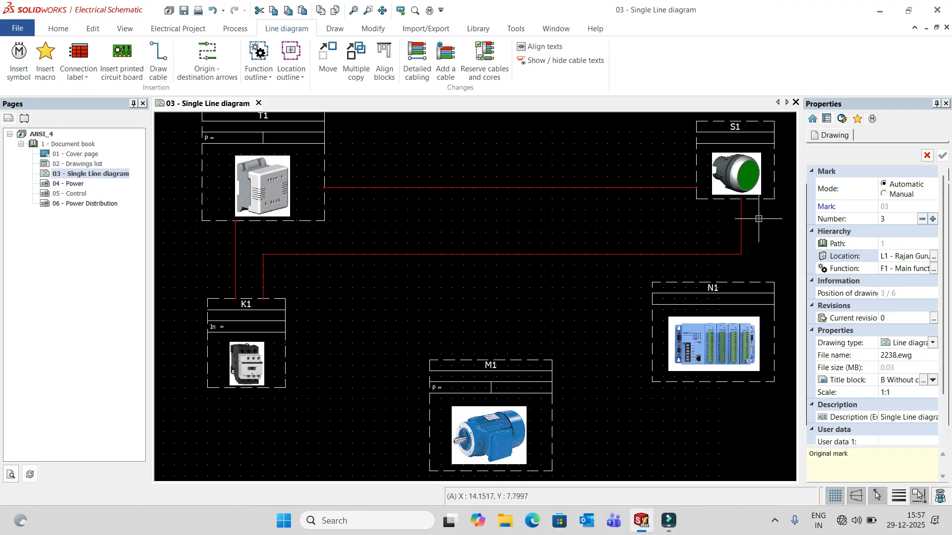
# Draw a straight horizontal red continuous cable from the PLC's bottom edge to the motor's right edge.
pyautogui.scroll(-3, 689, 258)
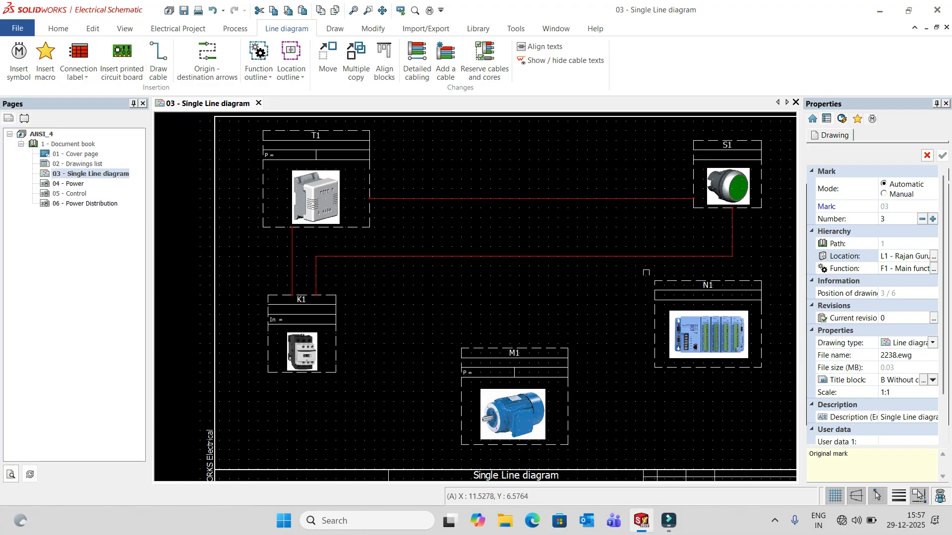
pyautogui.scroll(1, 589, 278)
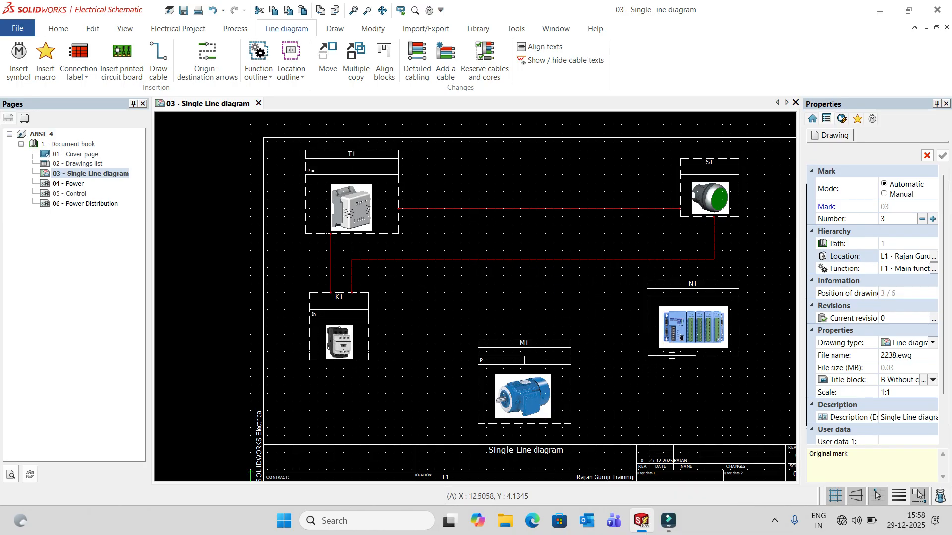
pyautogui.moveTo(579, 344); pyautogui.dragTo(467, 309, button='middle')
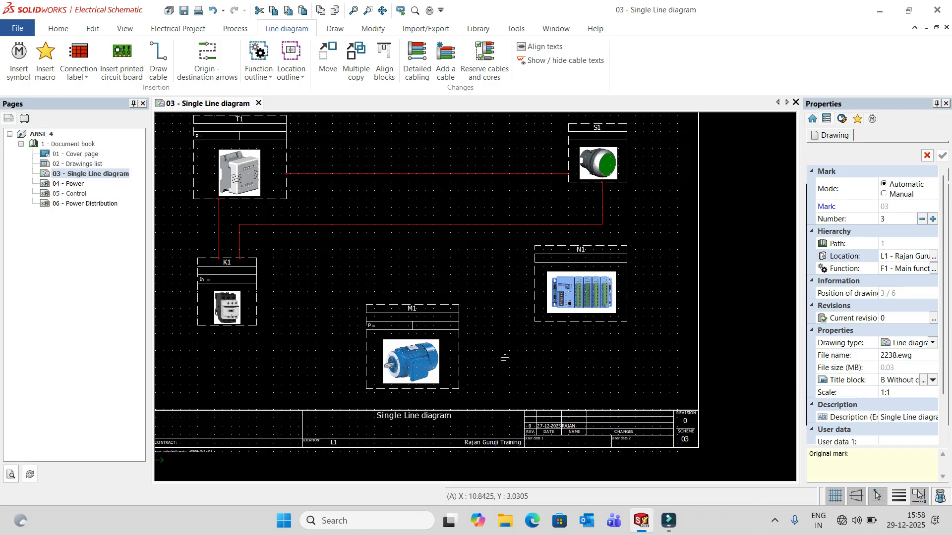
pyautogui.click(158, 62)
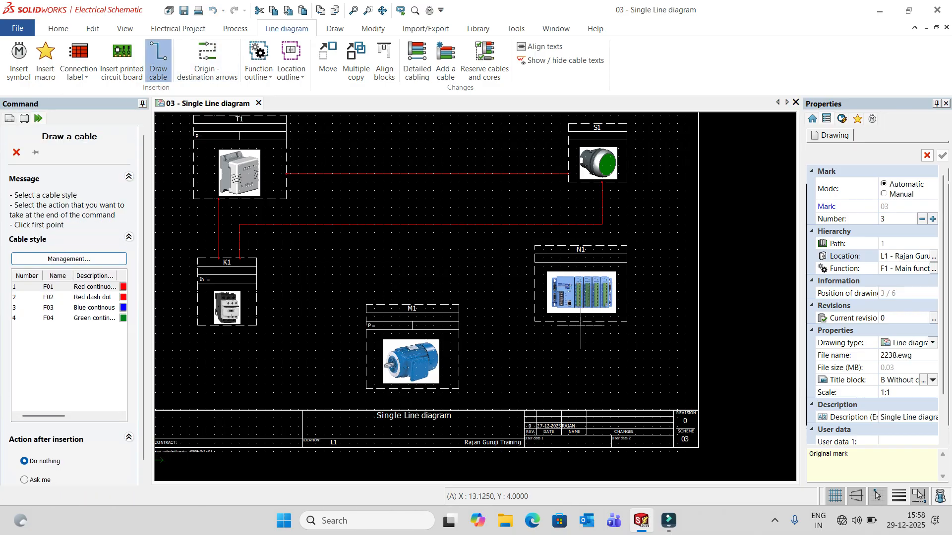
pyautogui.click(580, 322)
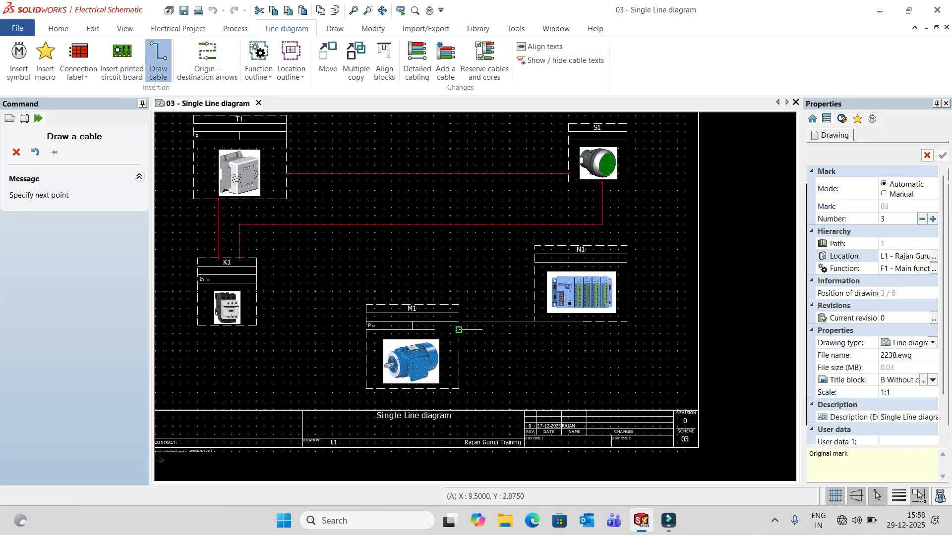
pyautogui.click(459, 321)
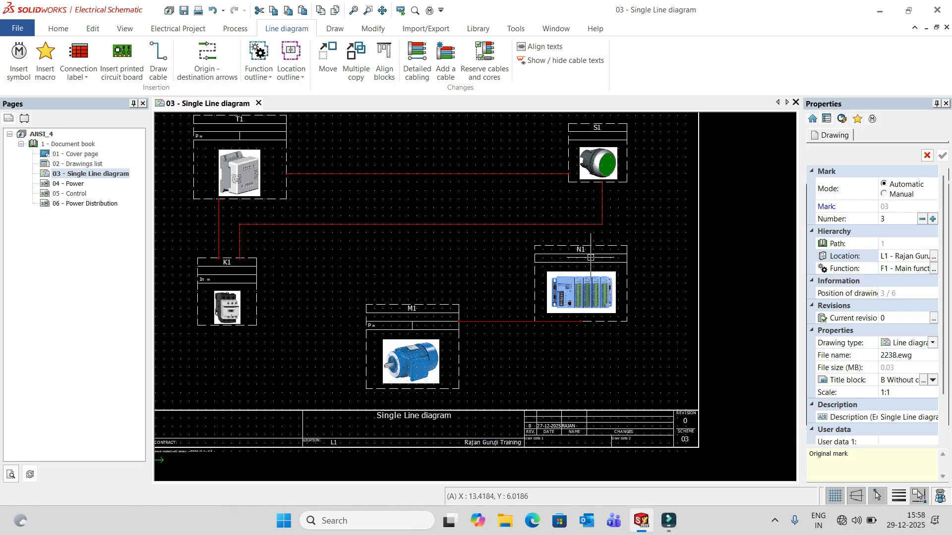
# Move the PLC symbol from its upper-left corner up to X 11.75, Y 6.75, and delete the cable linking it to the motor.
pyautogui.click(590, 247)
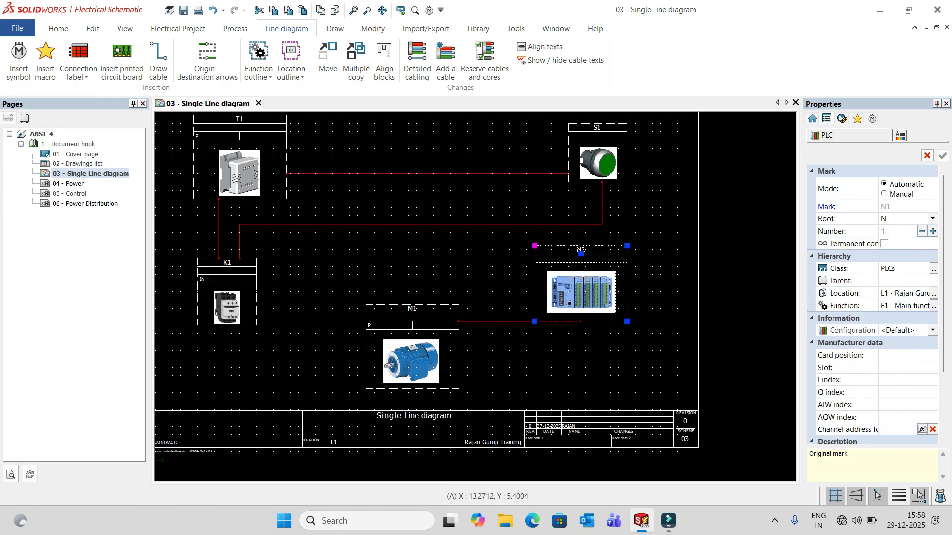
pyautogui.click(373, 28)
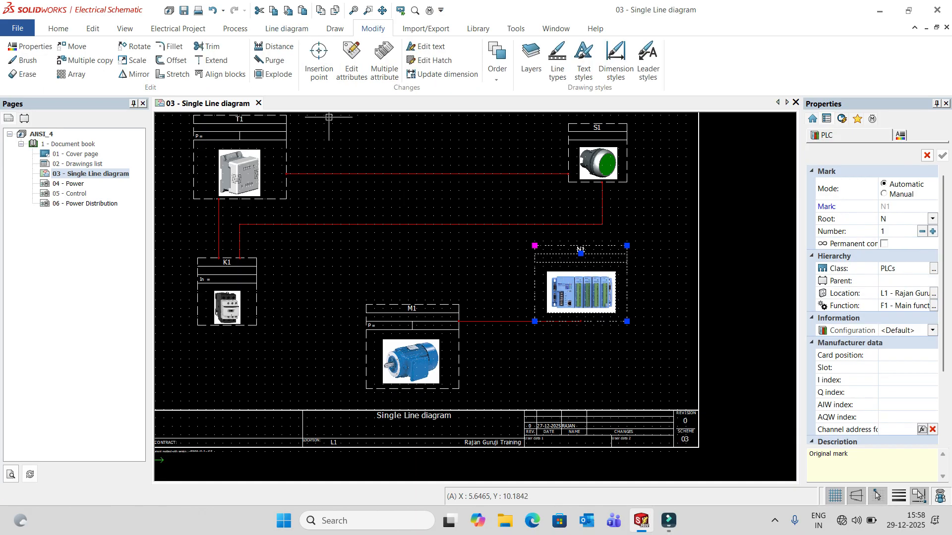
pyautogui.click(74, 46)
pyautogui.click(535, 246)
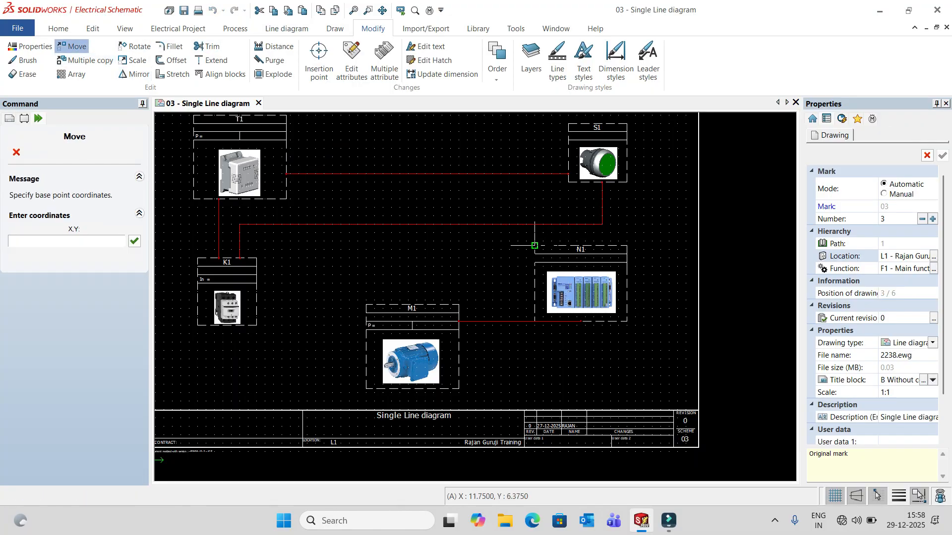
pyautogui.scroll(-2, 534, 240)
pyautogui.scroll(2, 533, 239)
pyautogui.scroll(-3, 533, 239)
pyautogui.scroll(3, 533, 240)
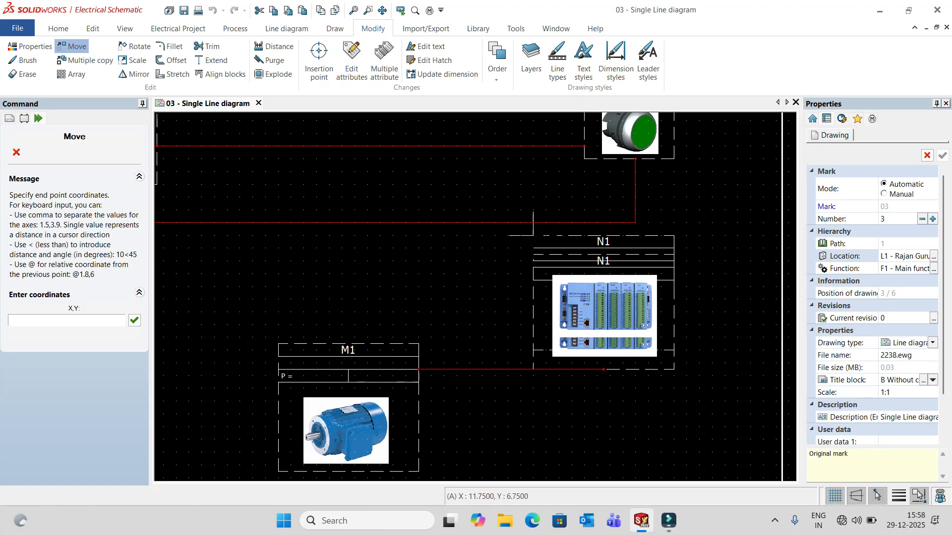
pyautogui.click(534, 235)
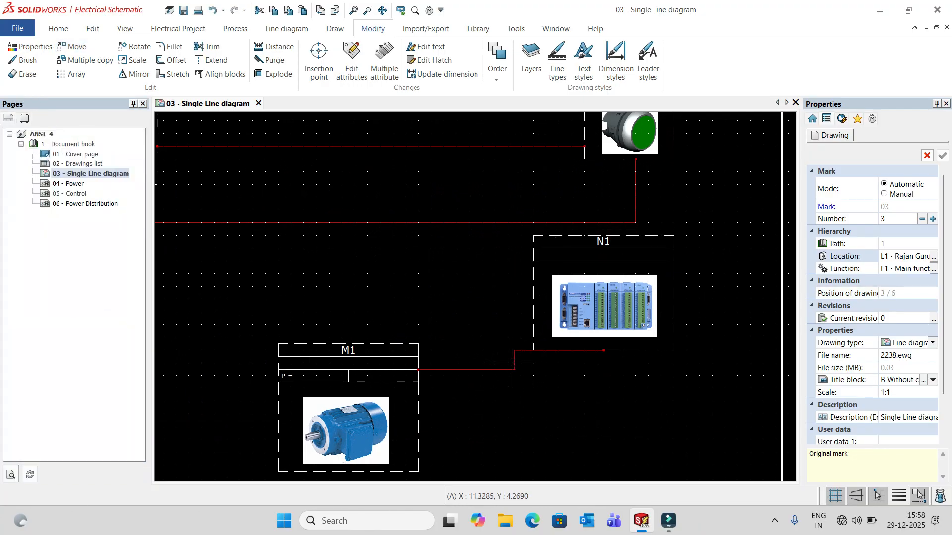
pyautogui.click(510, 369)
pyautogui.press('Escape')
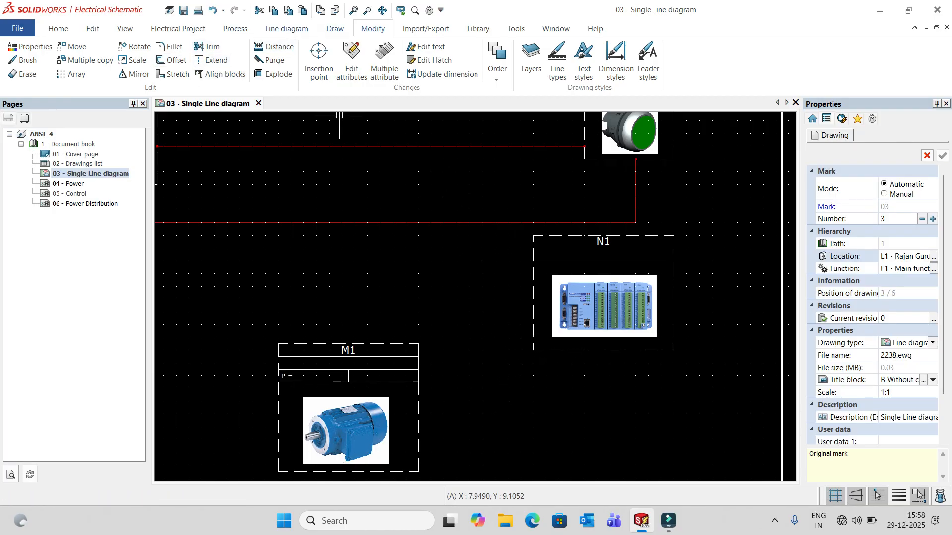
# Try a bent red continuous cable from the PLC's bottom edge down to the motor's right edge, and delete it.
pyautogui.click(286, 28)
pyautogui.click(158, 60)
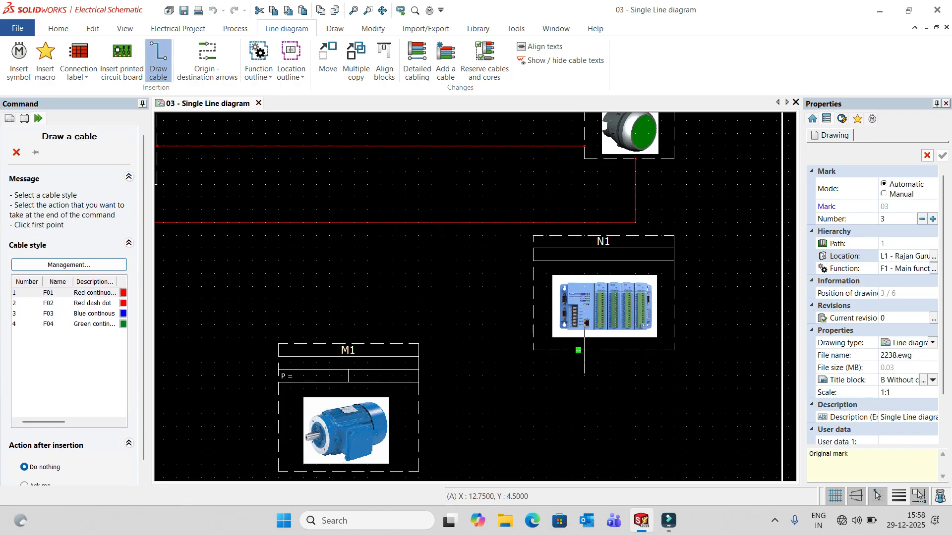
pyautogui.click(582, 350)
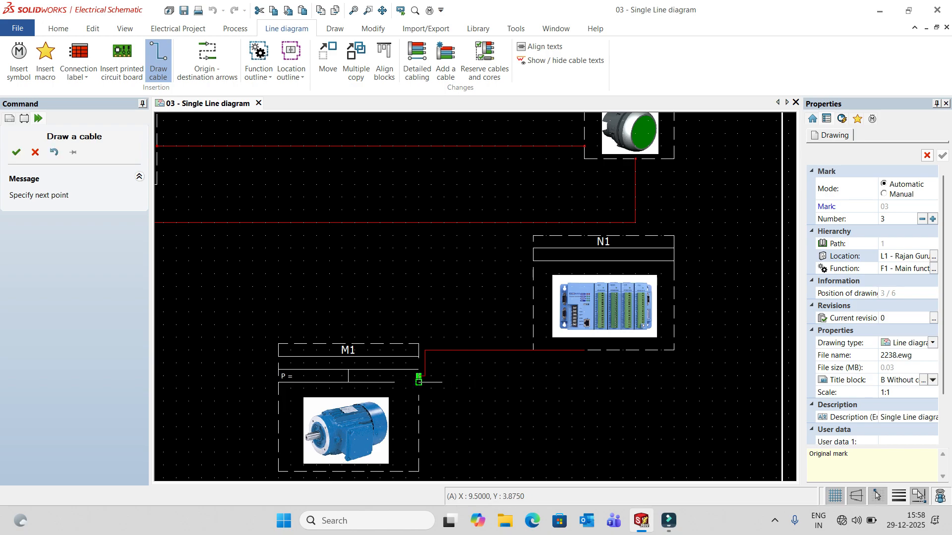
pyautogui.click(419, 380)
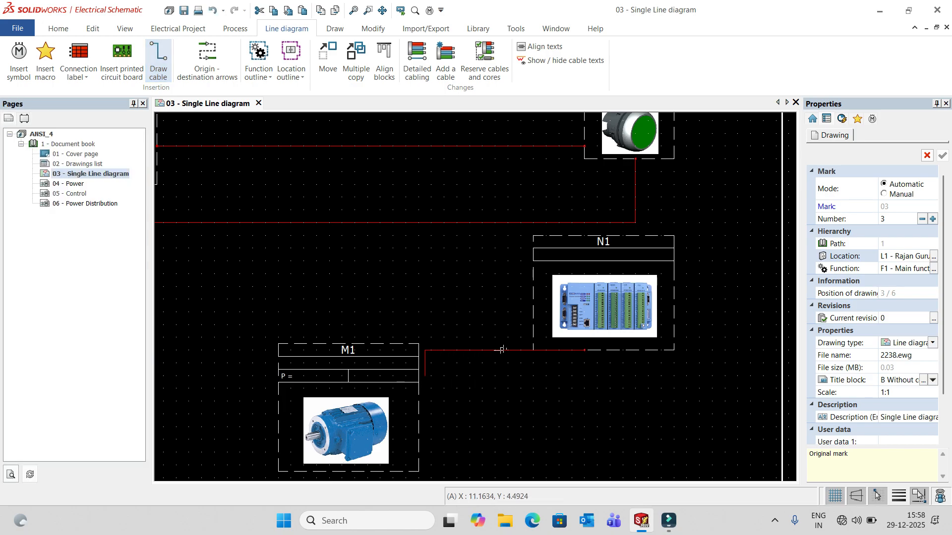
pyautogui.click(427, 362)
pyautogui.click(520, 398)
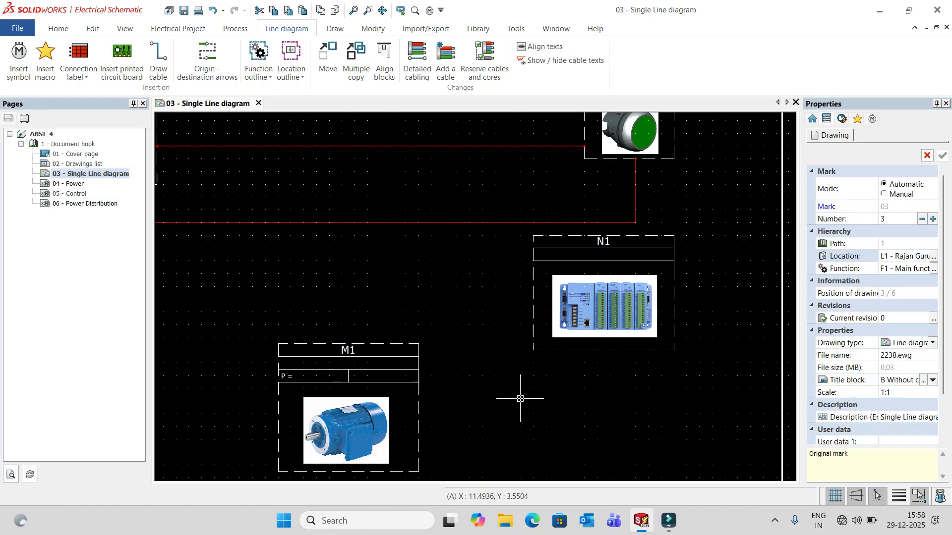
pyautogui.scroll(2, 472, 314)
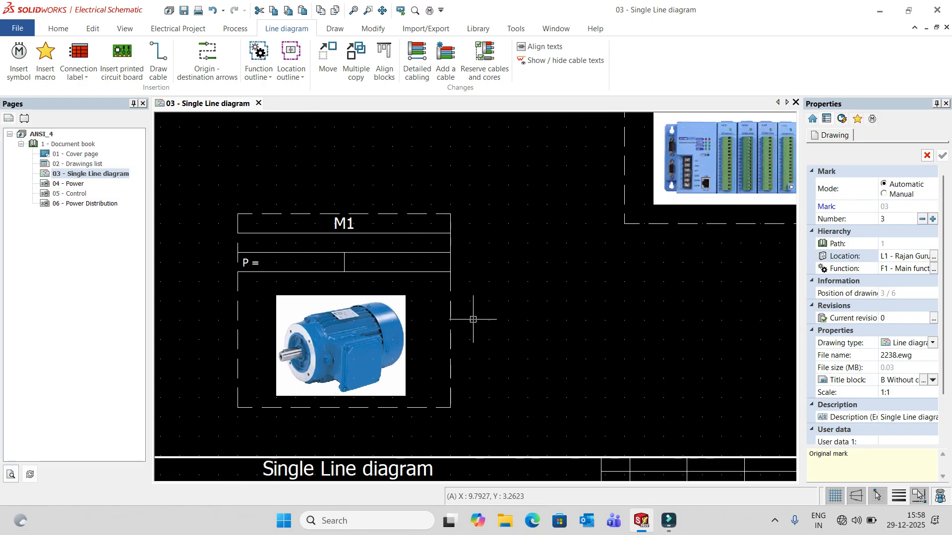
pyautogui.scroll(2, 472, 325)
pyautogui.scroll(-3, 472, 326)
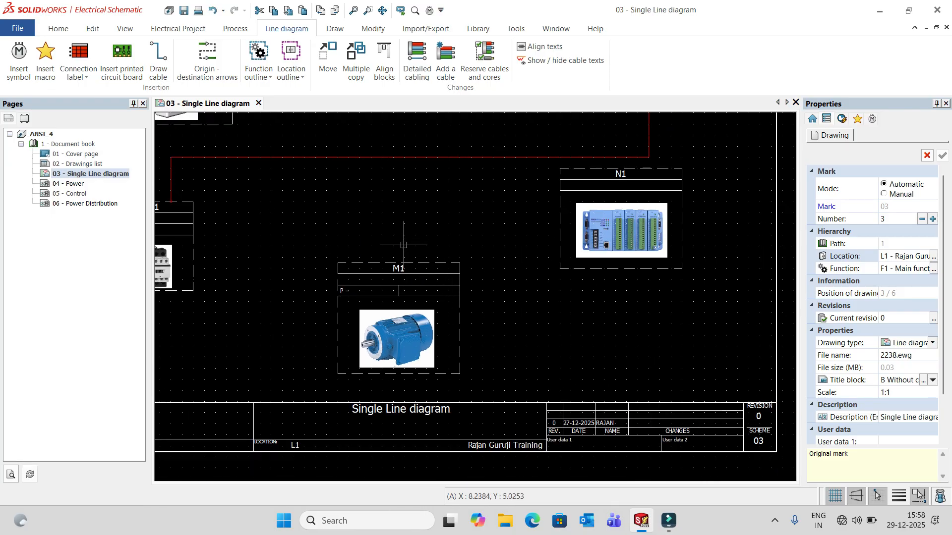
pyautogui.click(408, 264)
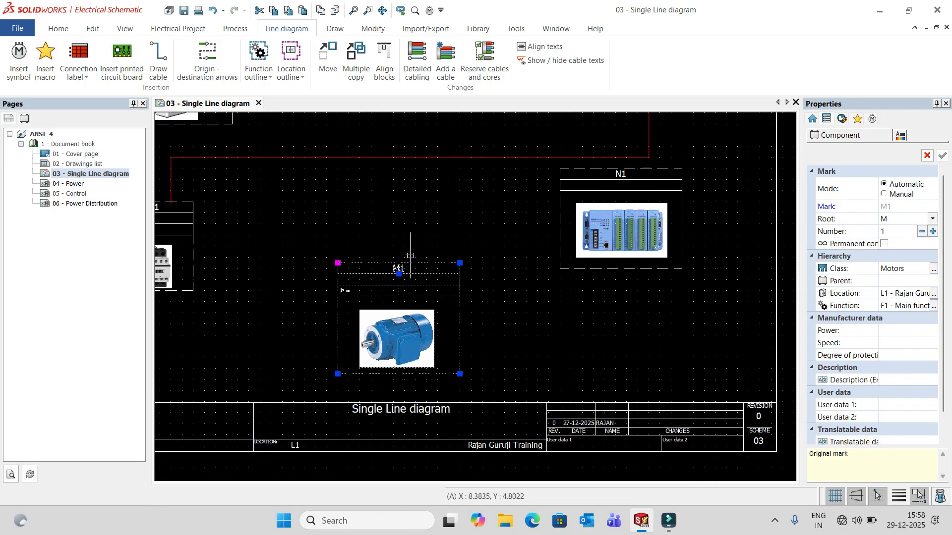
pyautogui.click(460, 374)
pyautogui.press('Escape')
pyautogui.press('Escape')
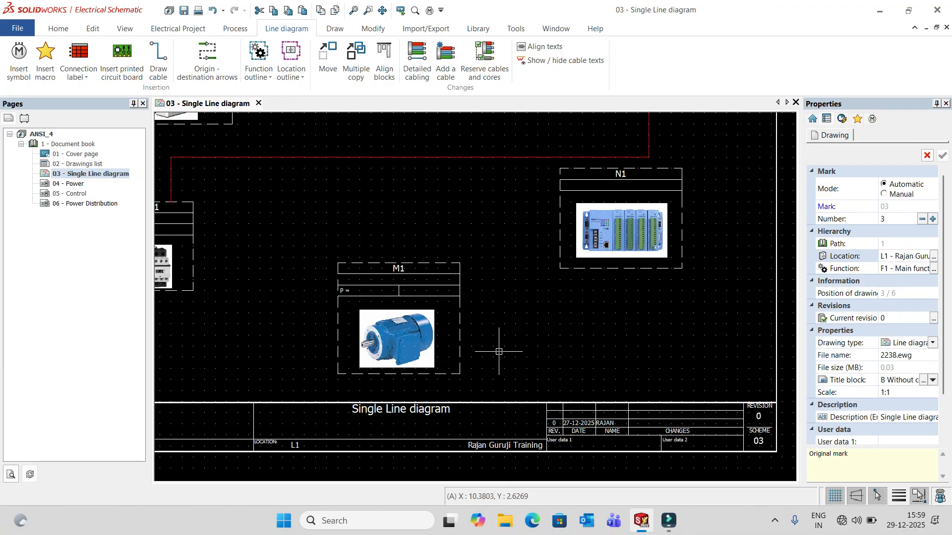
# Move the motor symbol by its upper-left corner to X 7.75, slightly lower and closer to the PLC's column.
pyautogui.click(347, 264)
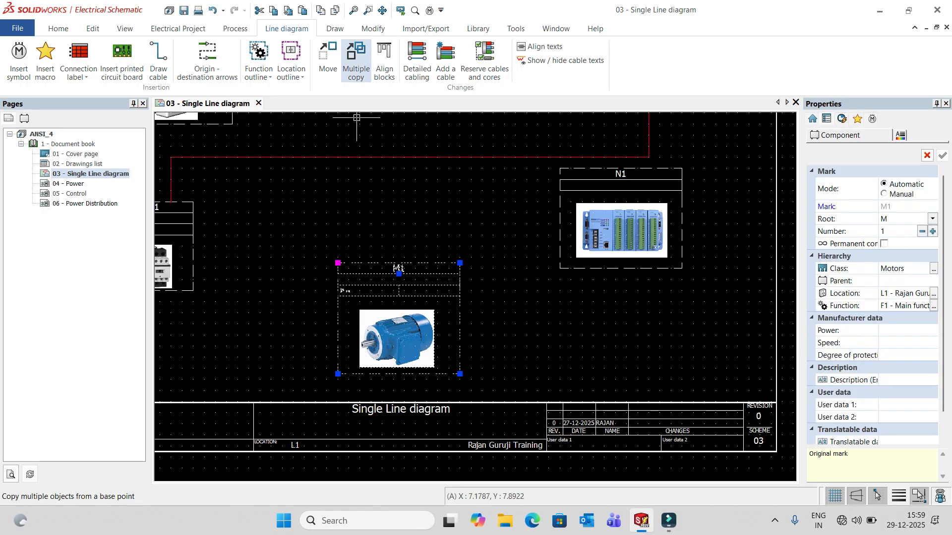
pyautogui.click(335, 28)
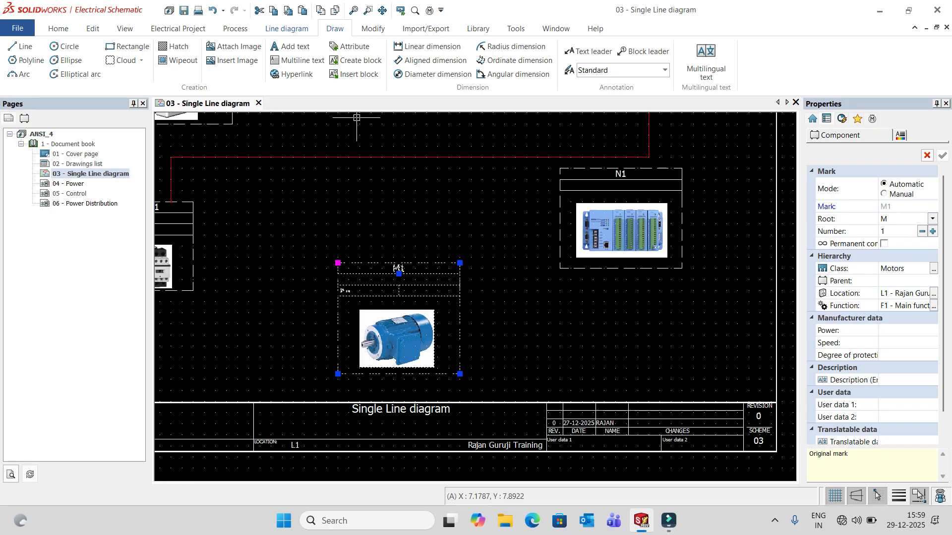
pyautogui.click(178, 28)
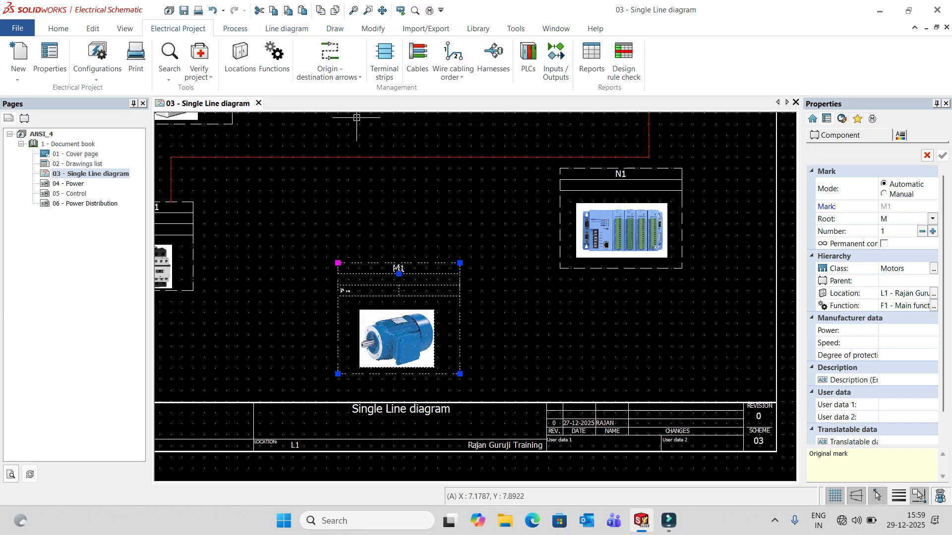
pyautogui.click(235, 28)
pyautogui.click(286, 29)
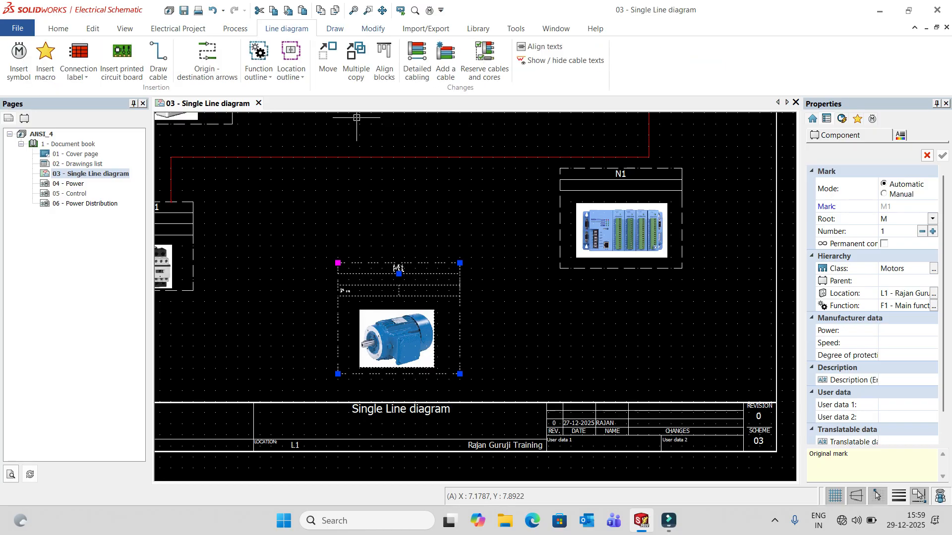
pyautogui.click(335, 28)
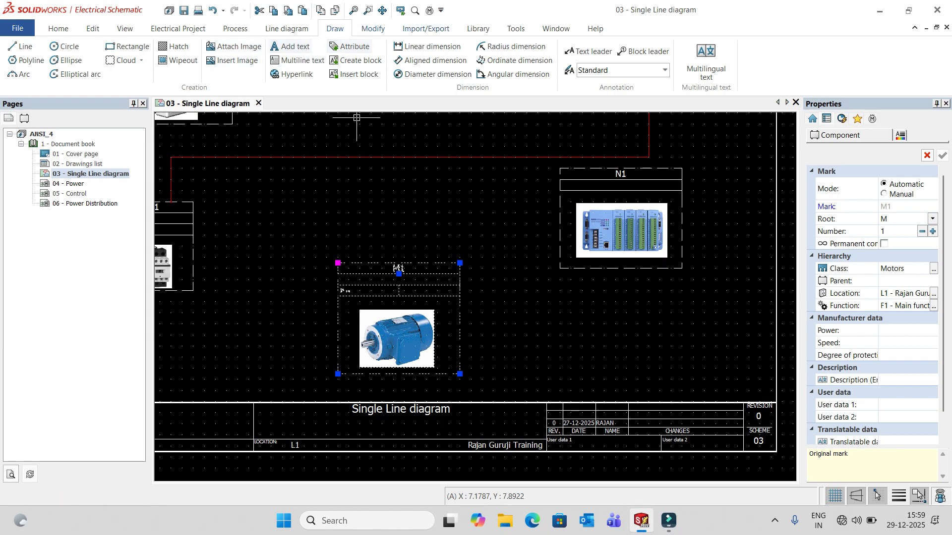
pyautogui.click(516, 28)
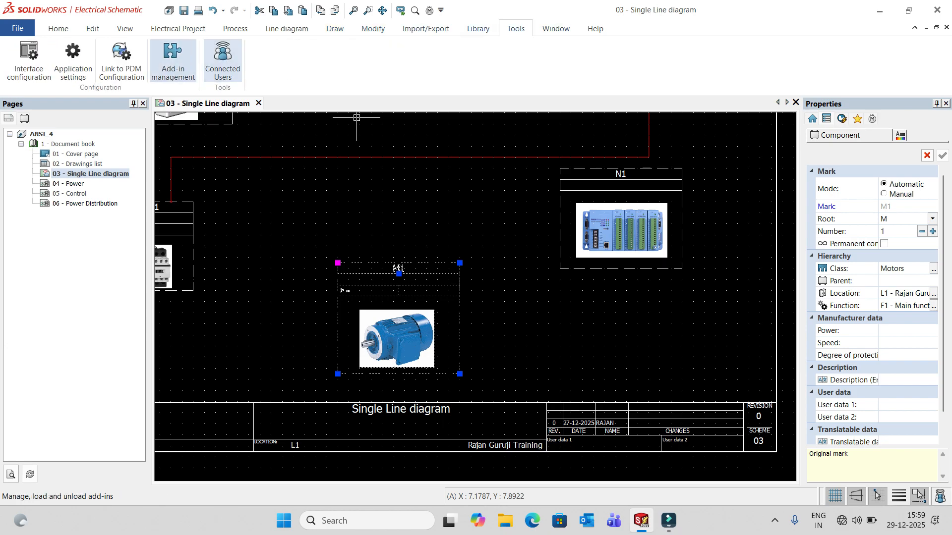
pyautogui.click(235, 28)
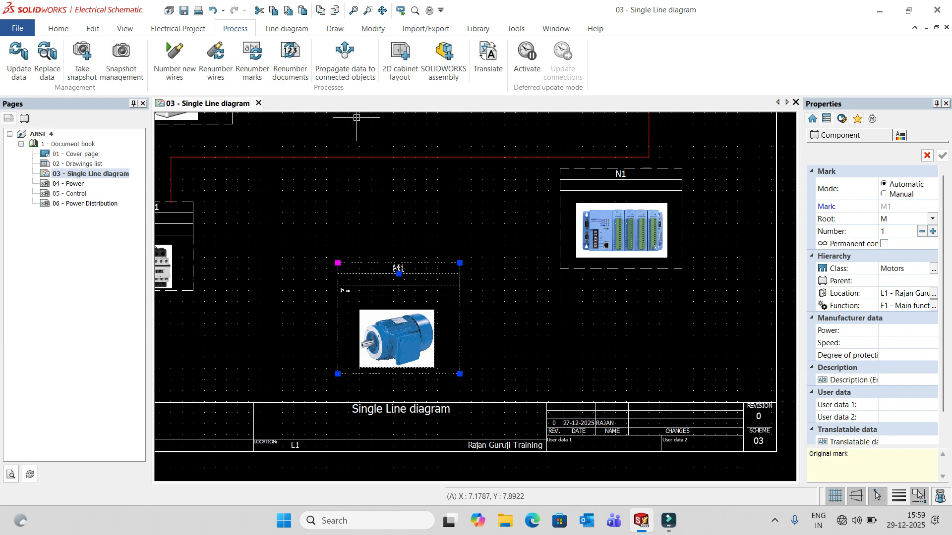
pyautogui.click(287, 28)
pyautogui.click(335, 29)
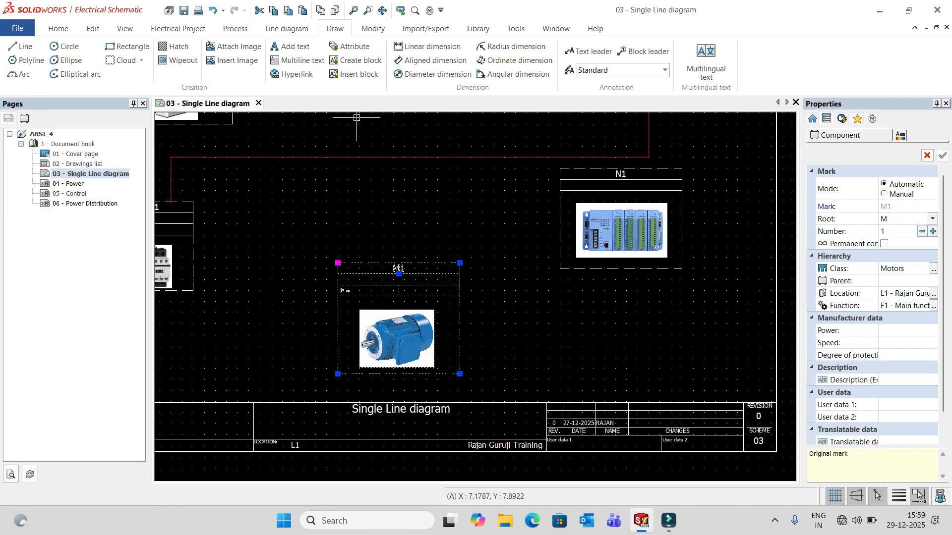
pyautogui.click(373, 28)
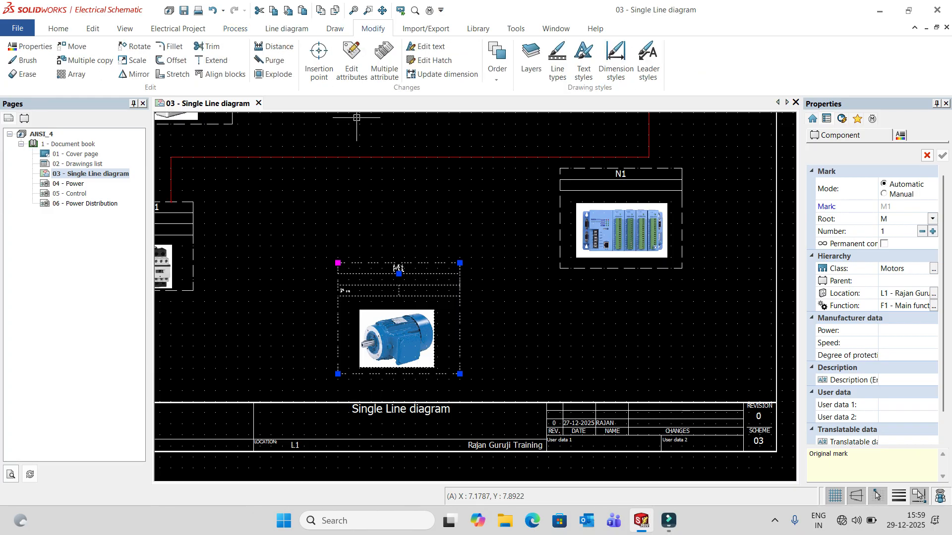
pyautogui.click(73, 46)
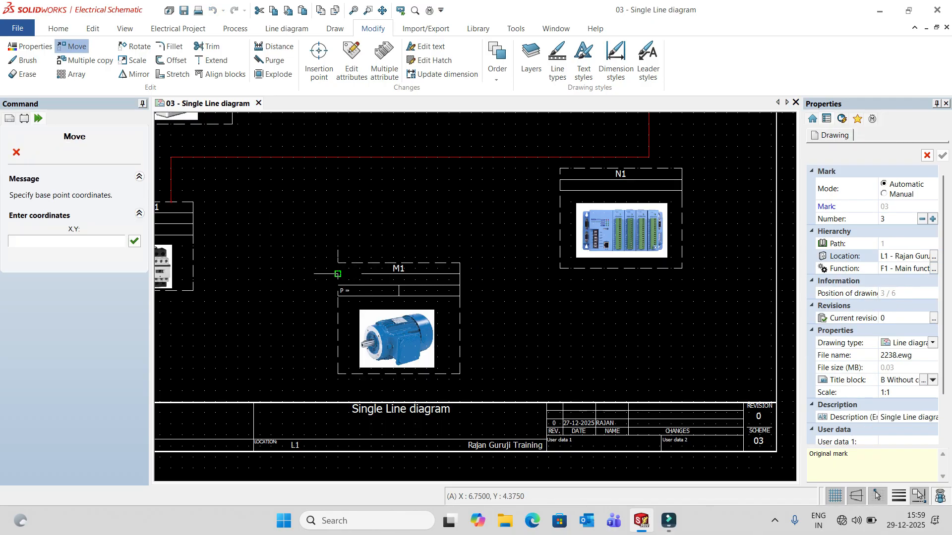
pyautogui.click(338, 264)
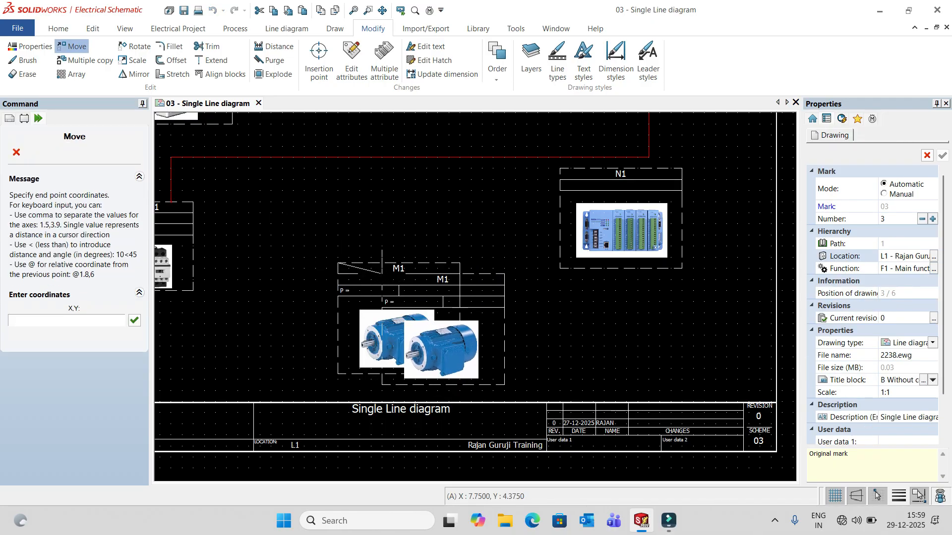
pyautogui.click(382, 280)
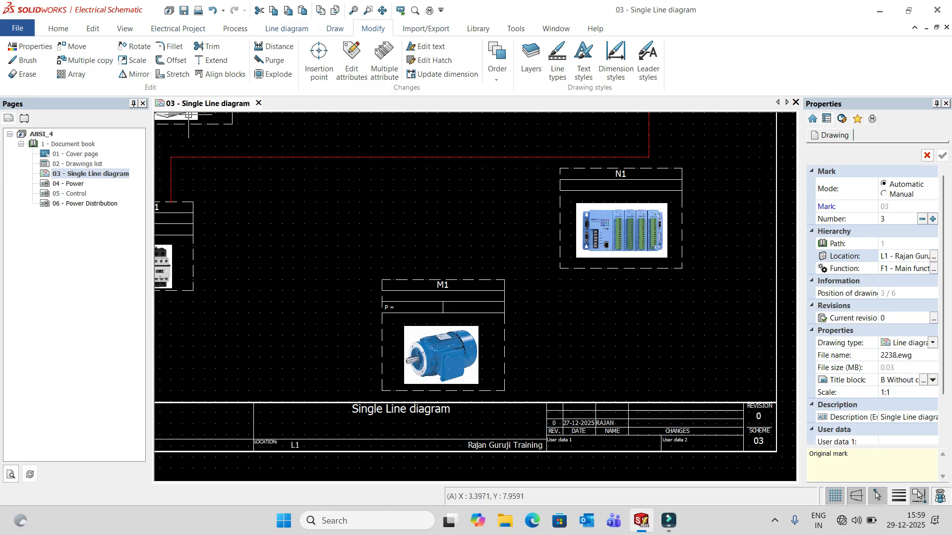
# Try a bent red continuous cable from the motor's right edge up to the PLC's bottom edge, and delete the resulting segment.
pyautogui.click(286, 28)
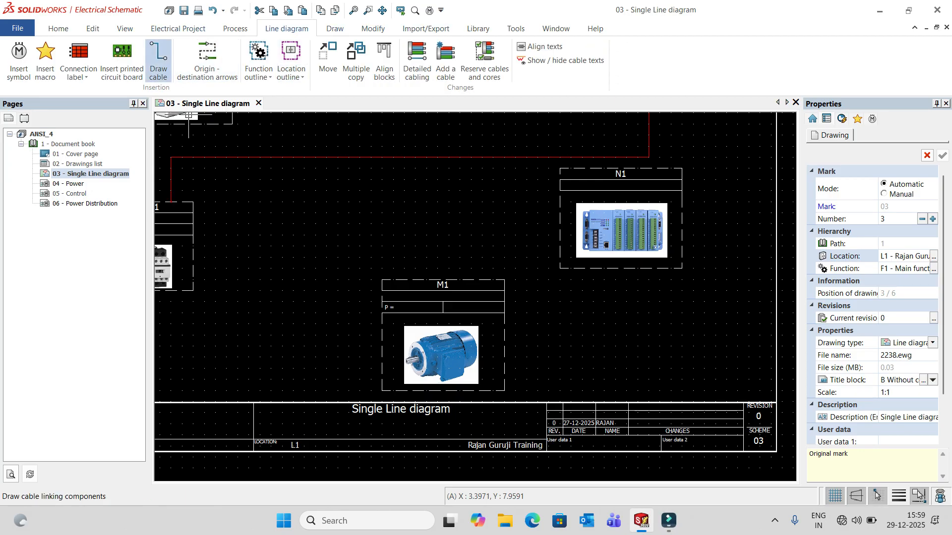
pyautogui.click(158, 61)
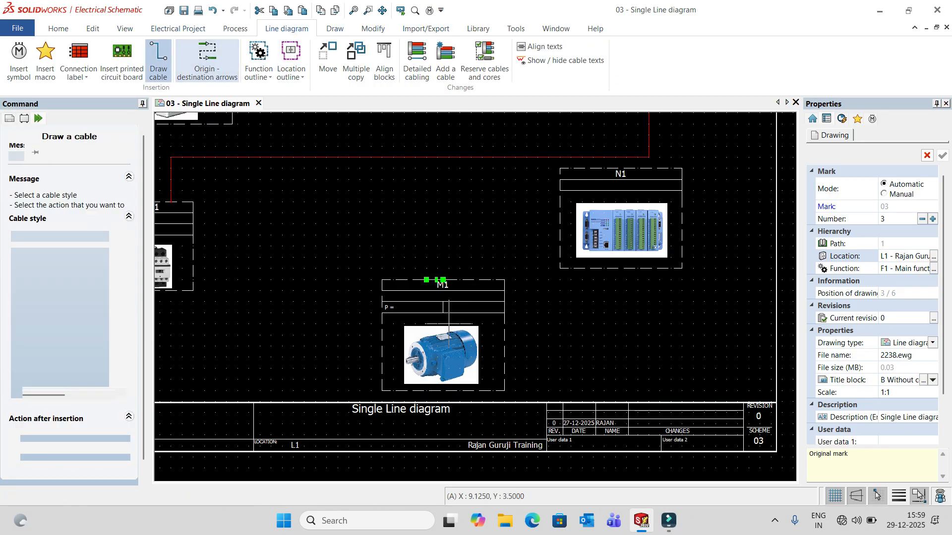
pyautogui.click(505, 352)
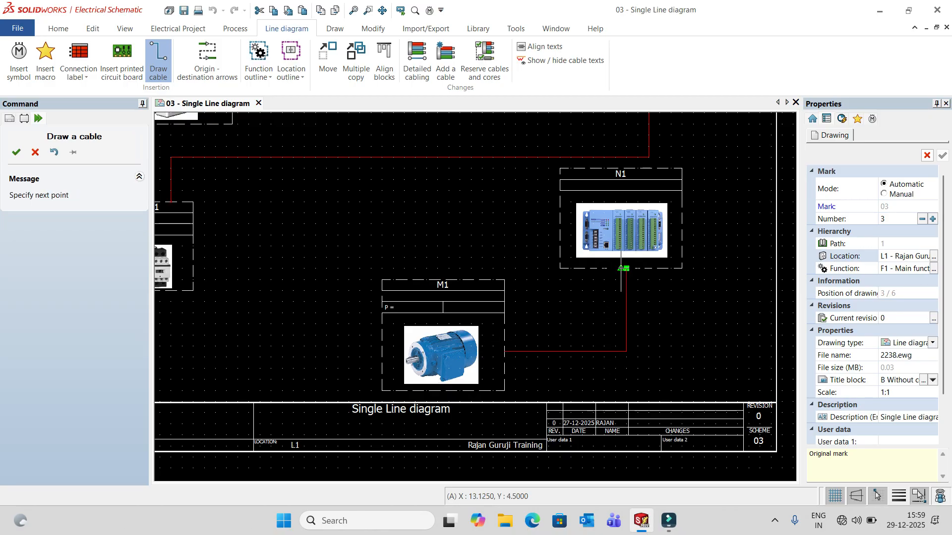
pyautogui.click(621, 268)
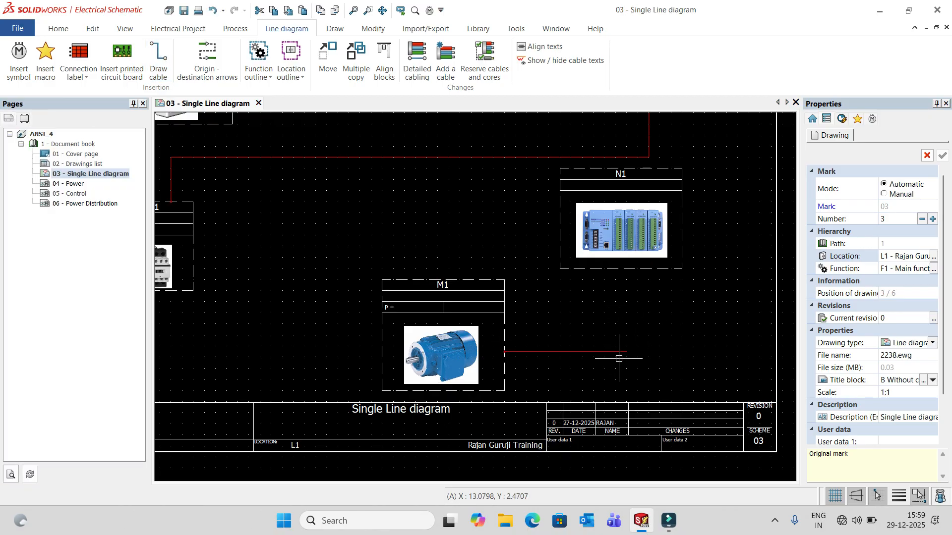
pyautogui.moveTo(600, 378); pyautogui.dragTo(559, 323)
pyautogui.press('Escape')
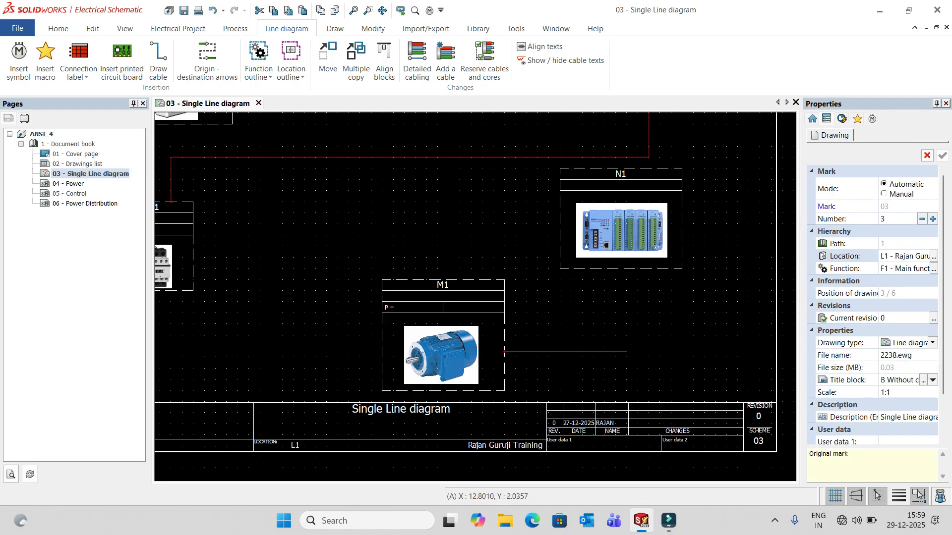
pyautogui.click(575, 352)
pyautogui.press('Delete')
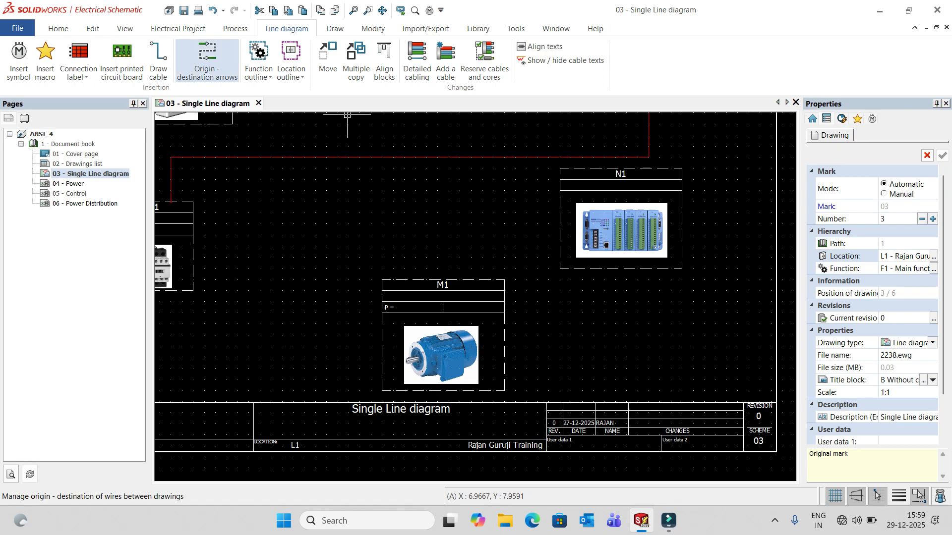
# Draw a red continuous cable from the motor's right edge, bending at X 13.125 and up to the PLC's bottom edge.
pyautogui.click(159, 59)
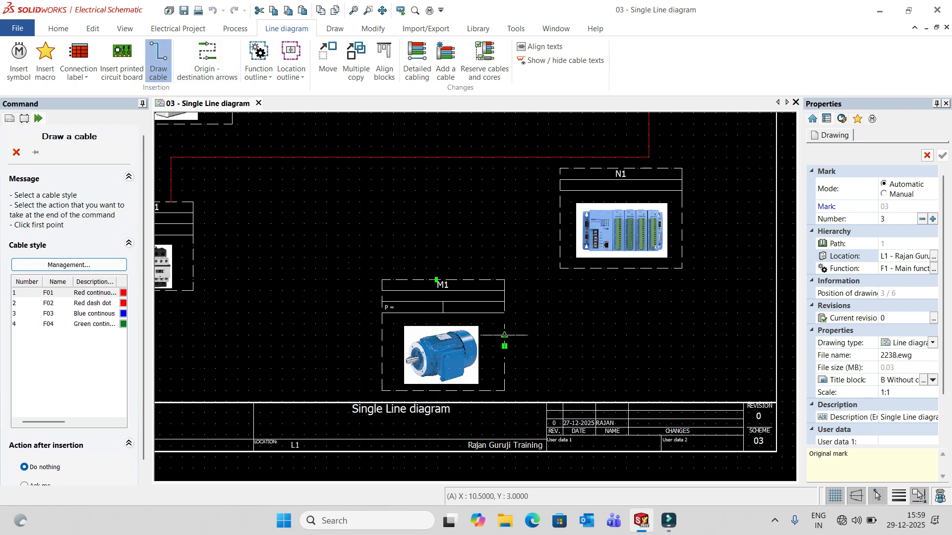
pyautogui.click(505, 352)
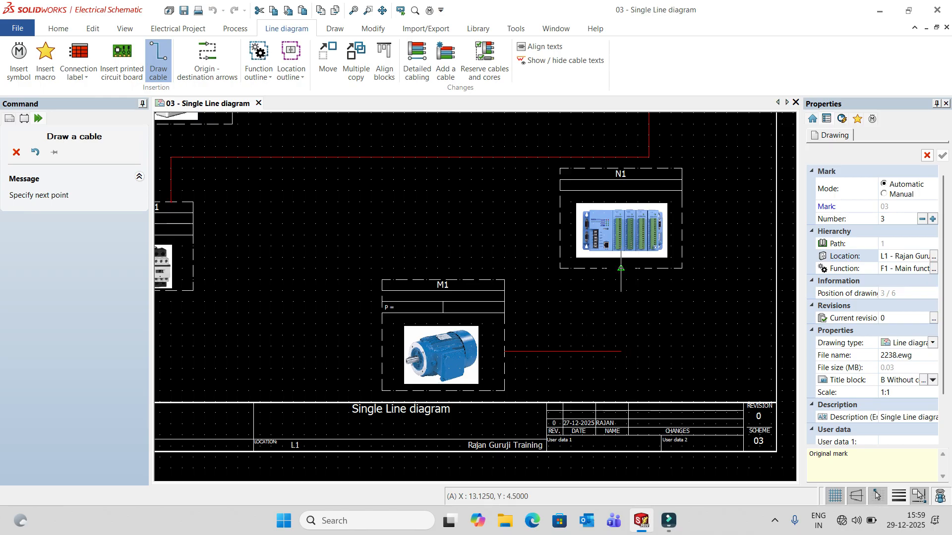
pyautogui.click(621, 268)
pyautogui.press('Escape')
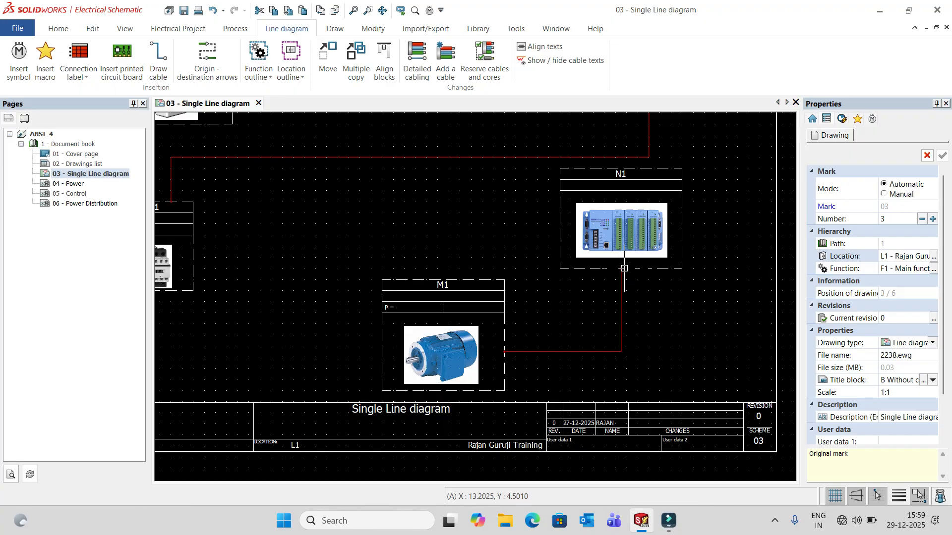
# Draw a straight horizontal red continuous cable from the contactor relay's right edge to the PLC's left edge.
pyautogui.scroll(-1, 548, 313)
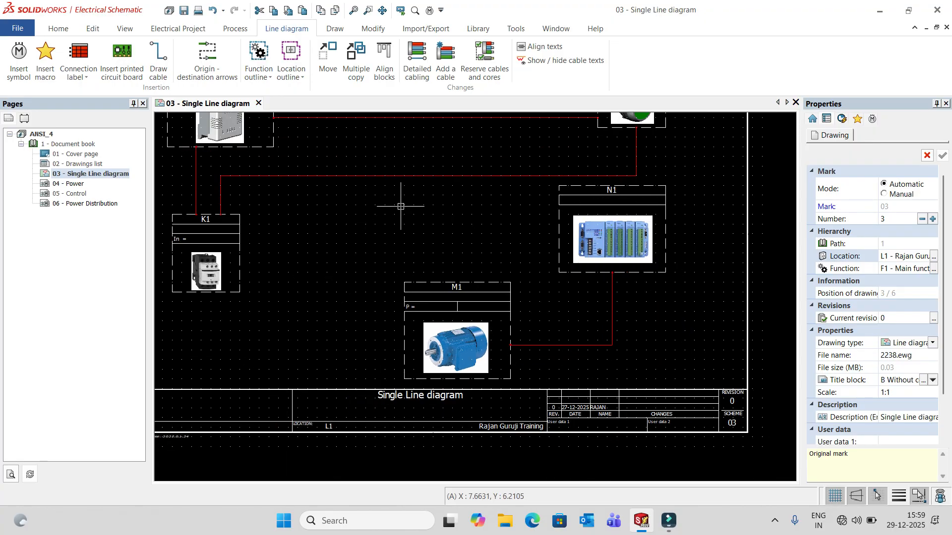
pyautogui.moveTo(410, 192); pyautogui.dragTo(423, 237, button='middle')
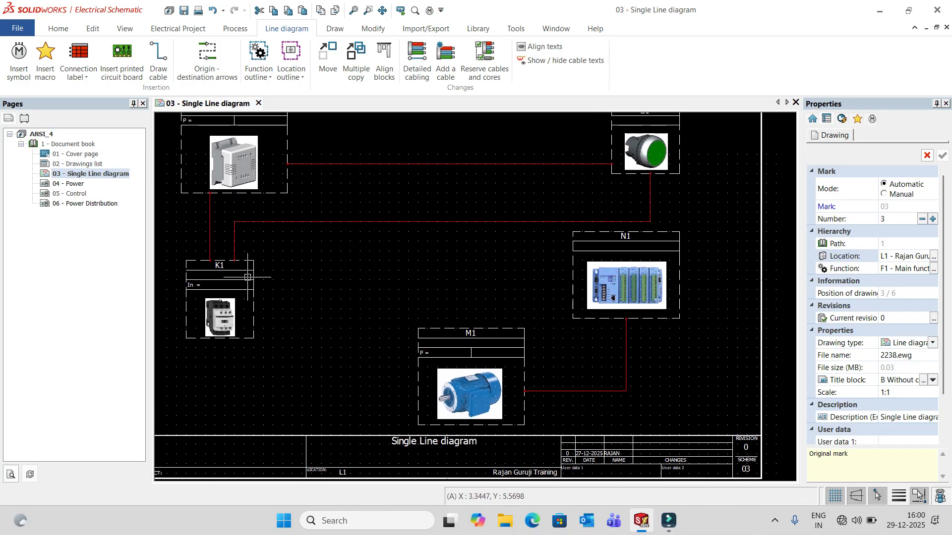
pyautogui.moveTo(503, 268); pyautogui.dragTo(500, 305, button='middle')
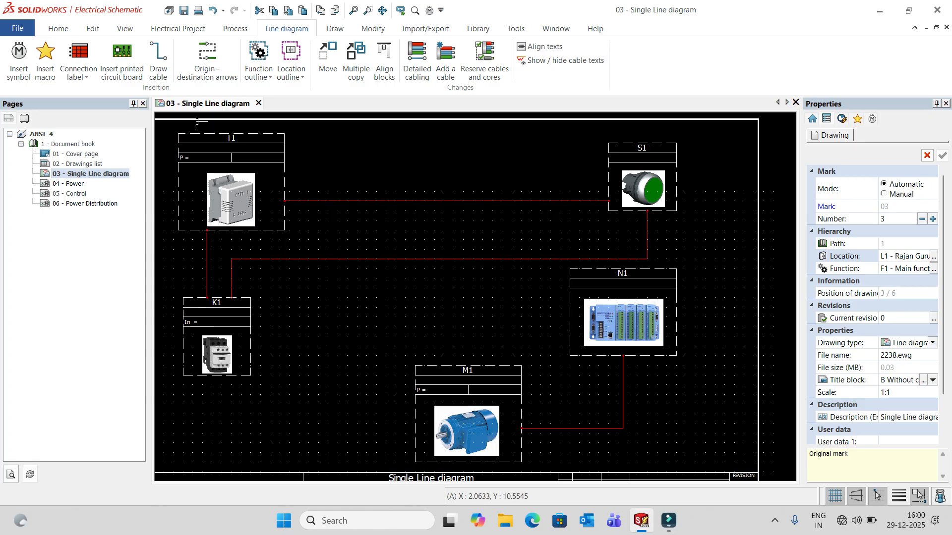
pyautogui.click(158, 60)
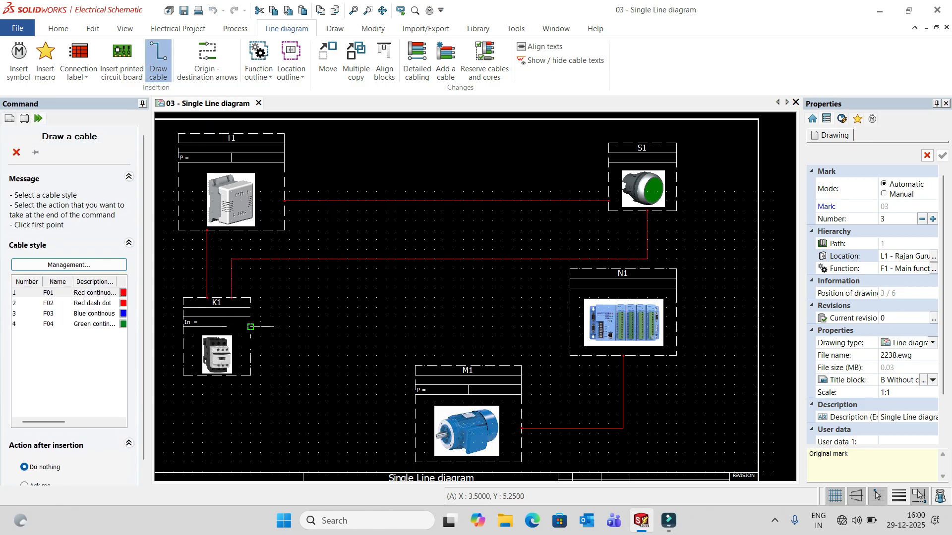
pyautogui.click(250, 308)
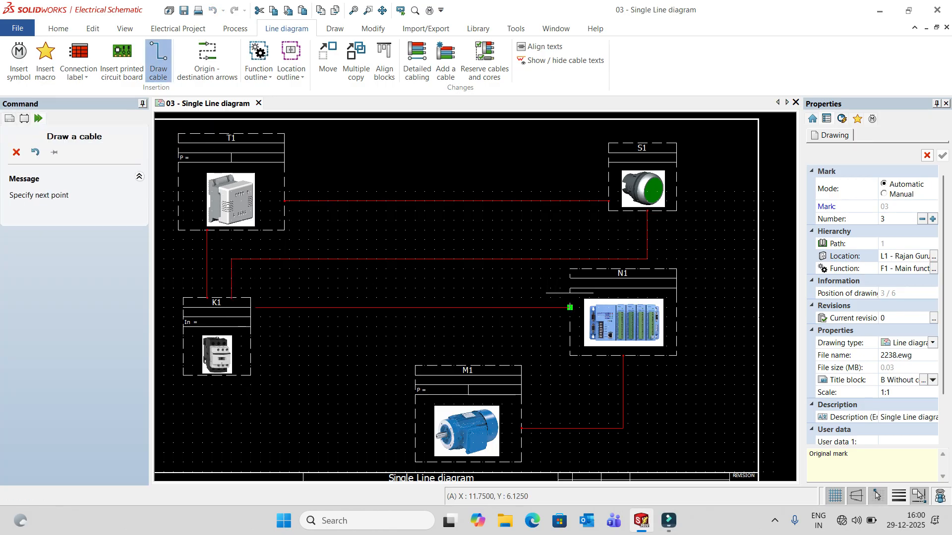
pyautogui.click(570, 307)
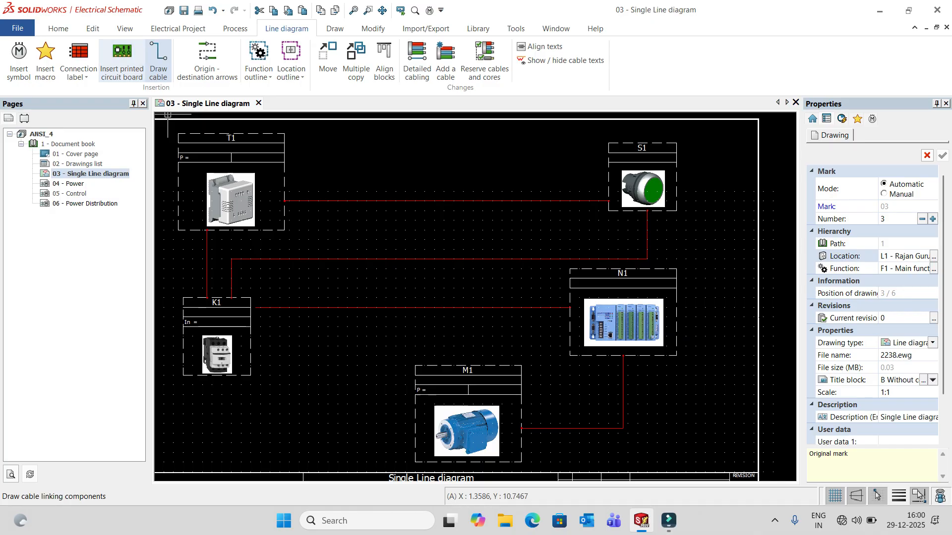
# Draw a stepped red continuous cable from the transformer's right side, above its existing cable, across and down to the PLC's top edge.
pyautogui.click(159, 59)
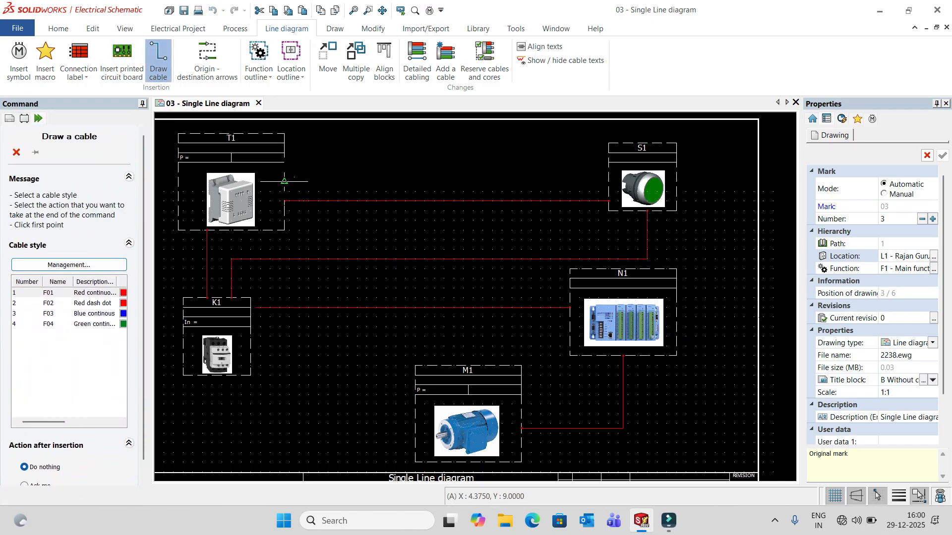
pyautogui.click(284, 200)
pyautogui.click(506, 205)
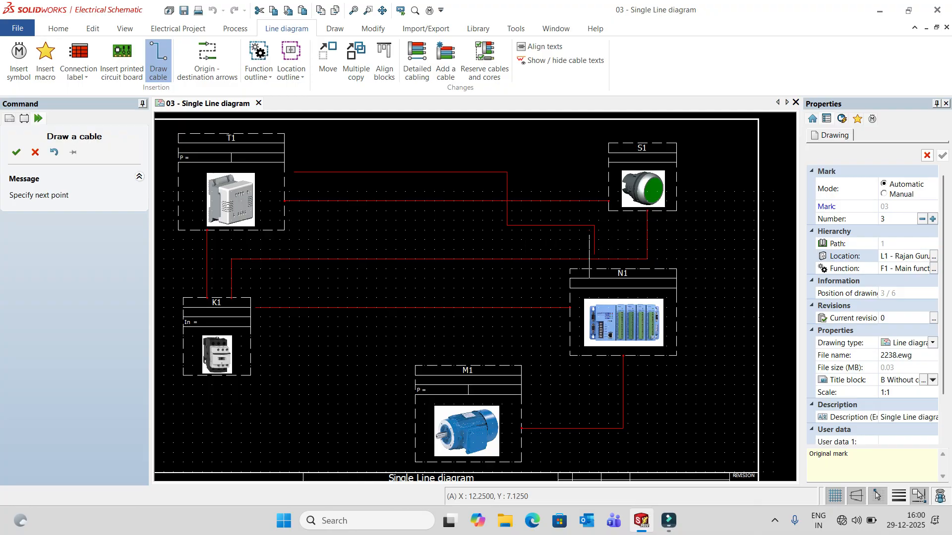
pyautogui.click(594, 269)
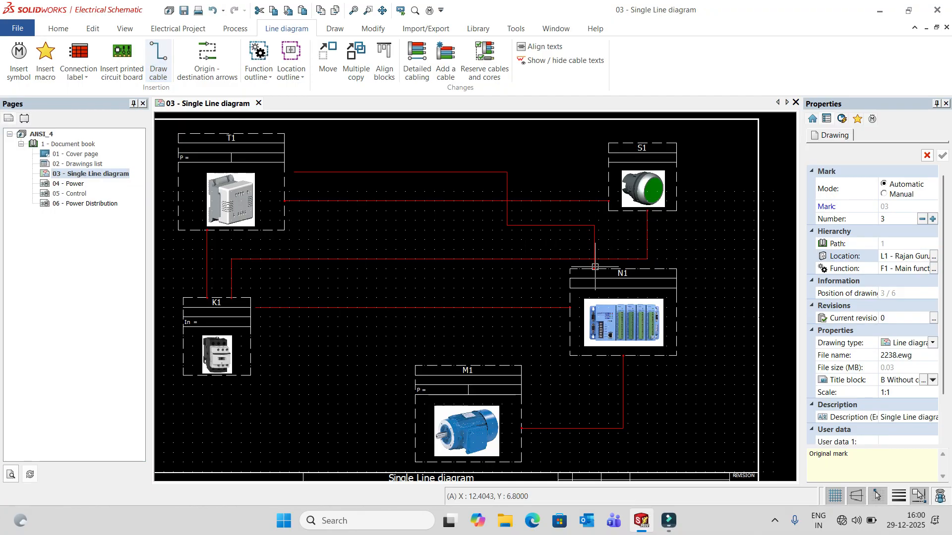
pyautogui.scroll(-3, 492, 174)
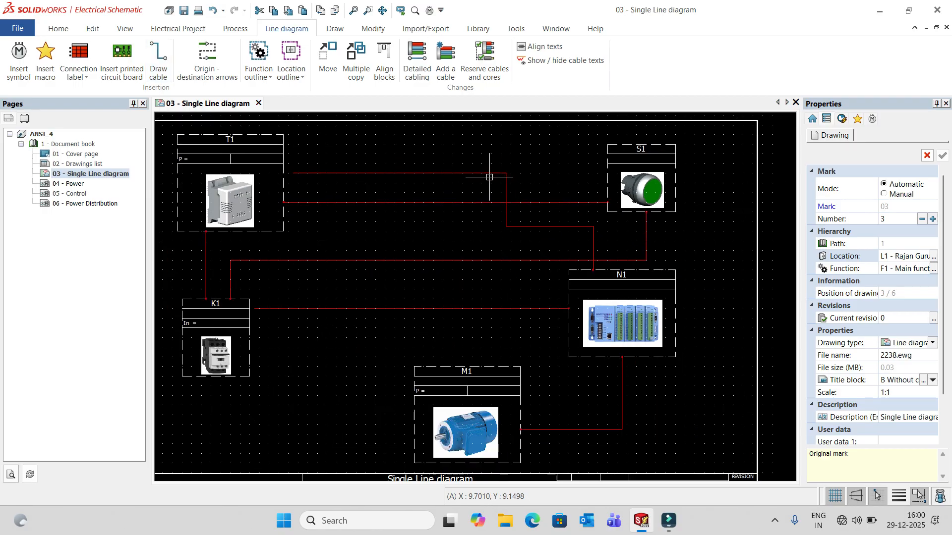
pyautogui.moveTo(369, 231); pyautogui.dragTo(440, 246, button='middle')
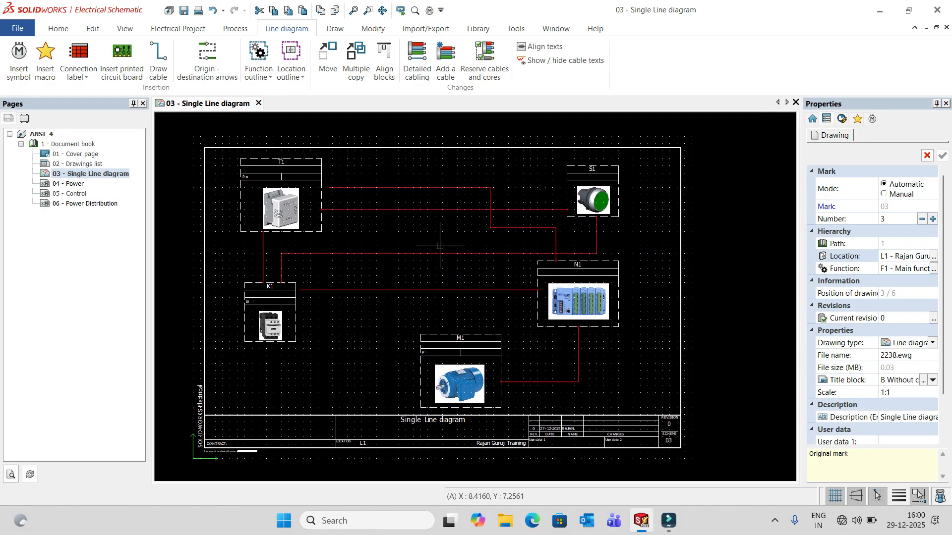